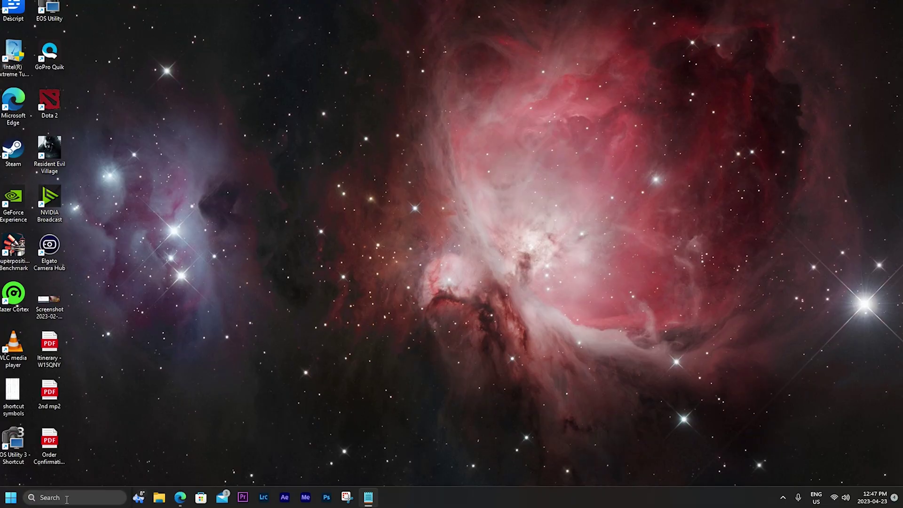
- Search for 'cmd', launch Command Prompt as administrator, approve the UAC prompt, and centre the window
click(65, 503)
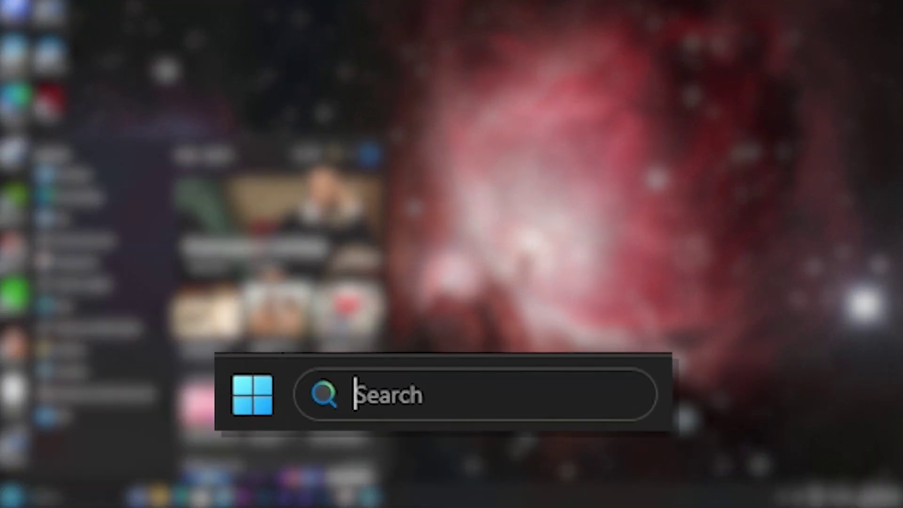
text(cmd)
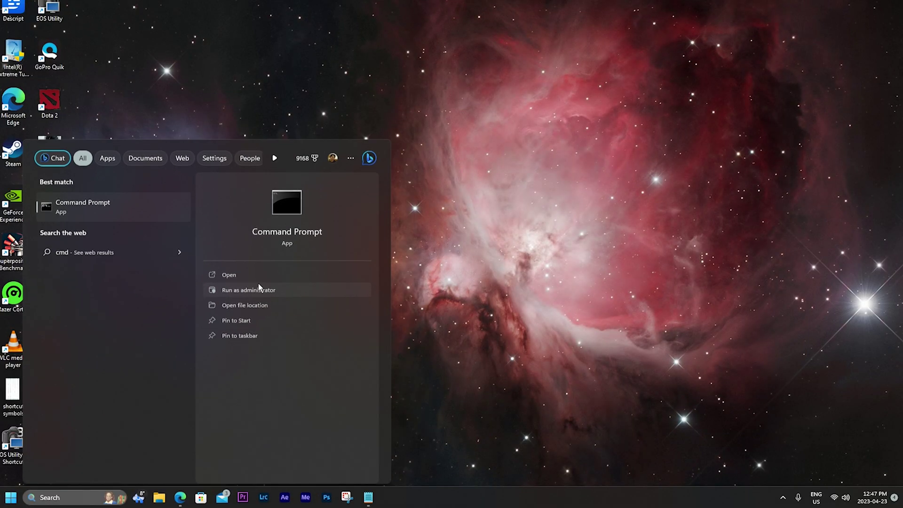
click(480, 241)
click(423, 297)
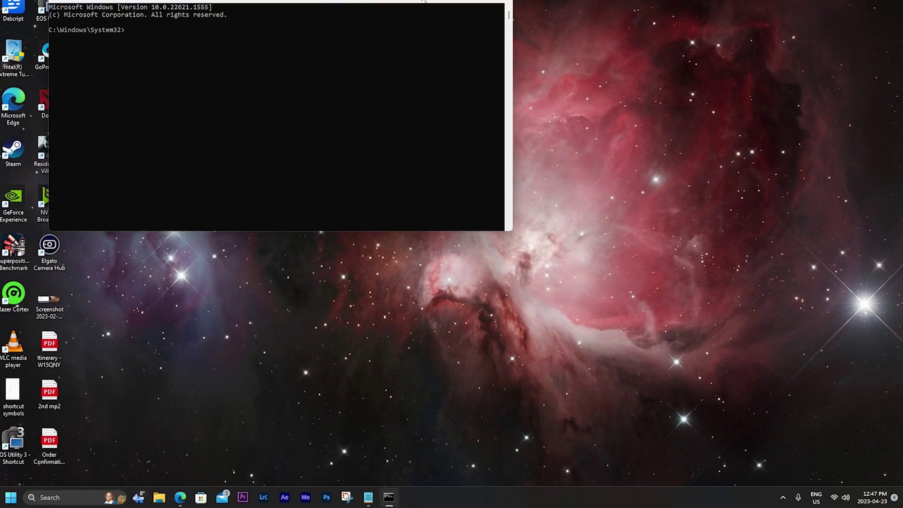
drag(425, 2, 633, 90)
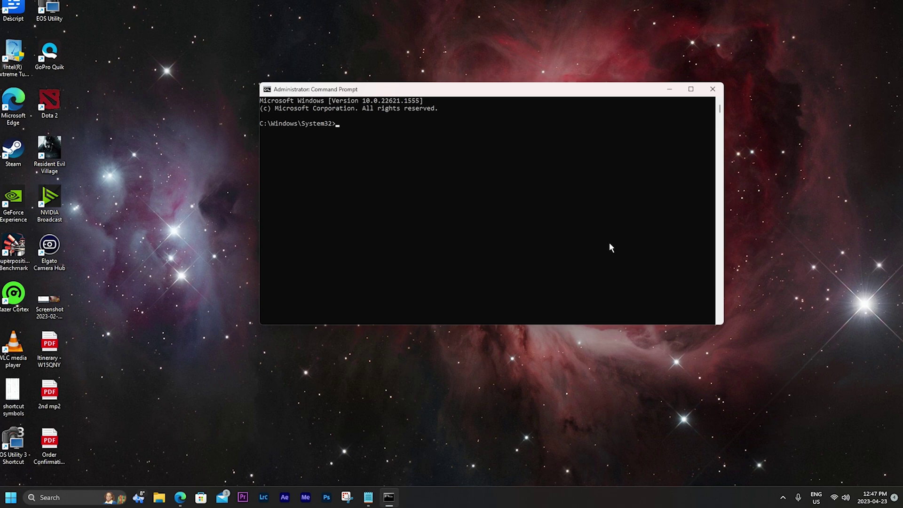
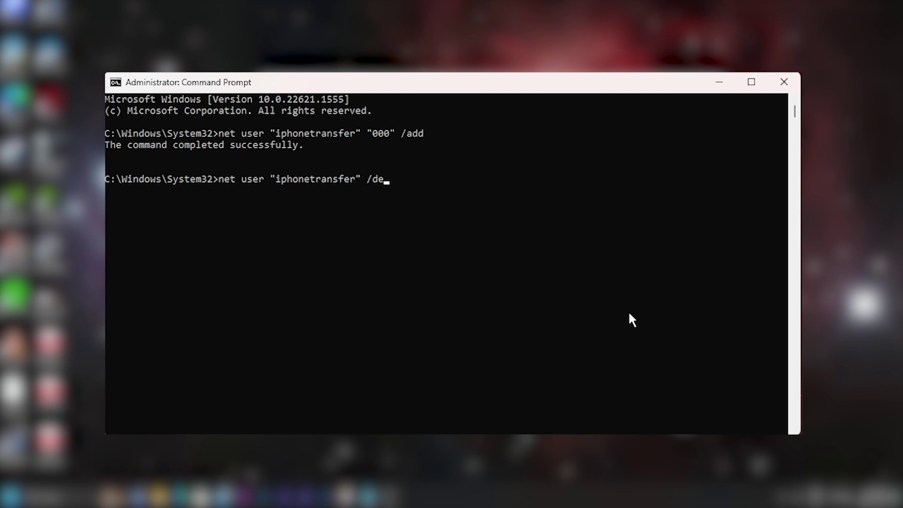
- Delete the iphonetransfer account with net user /delete, then recall the earlier add-user command
key(Return)
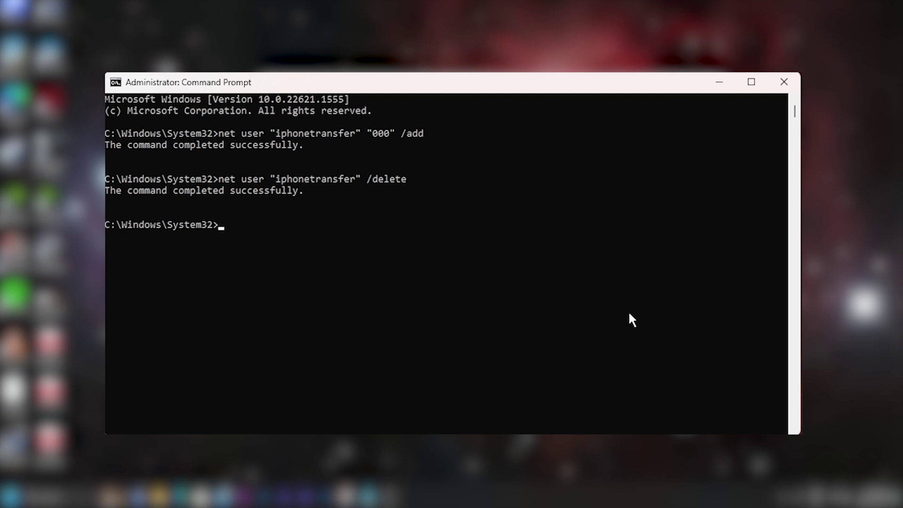
key(Up)
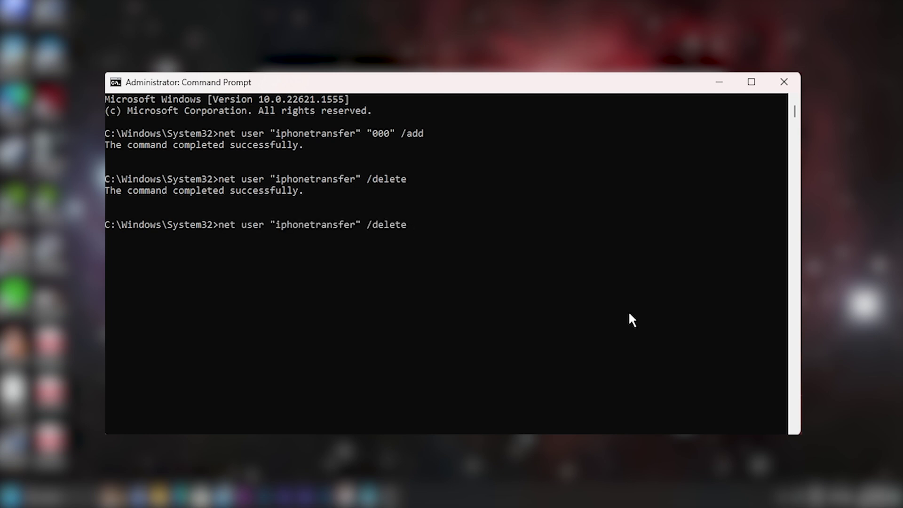
key(Up)
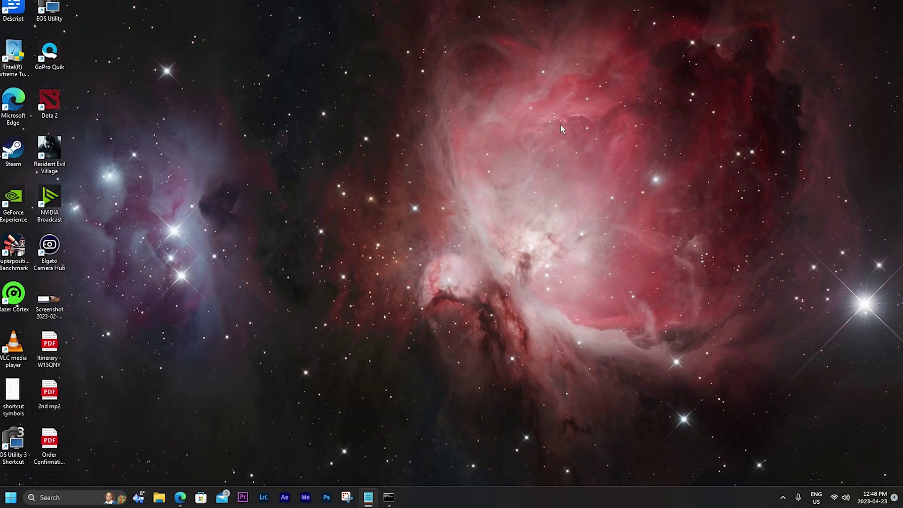
- Create a new desktop folder named iphonetransfer and open its Properties
right_click(560, 125)
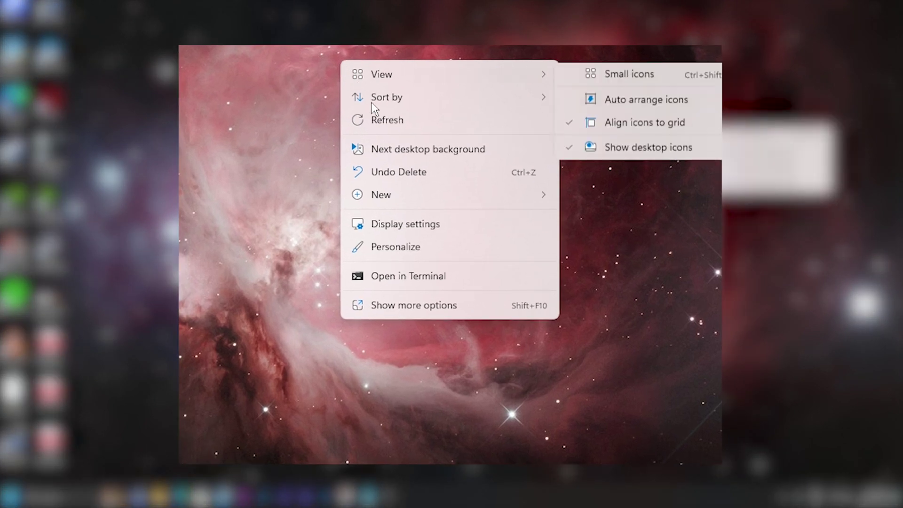
mouse_move(419, 202)
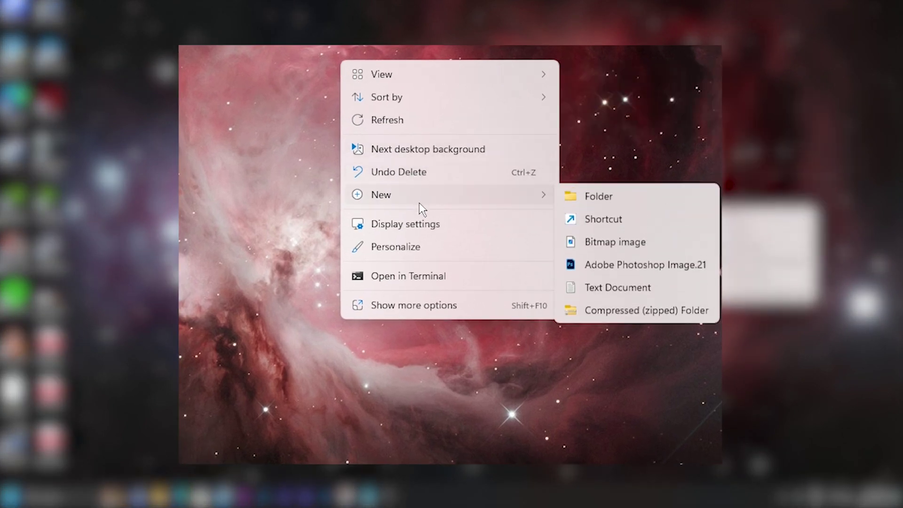
click(594, 196)
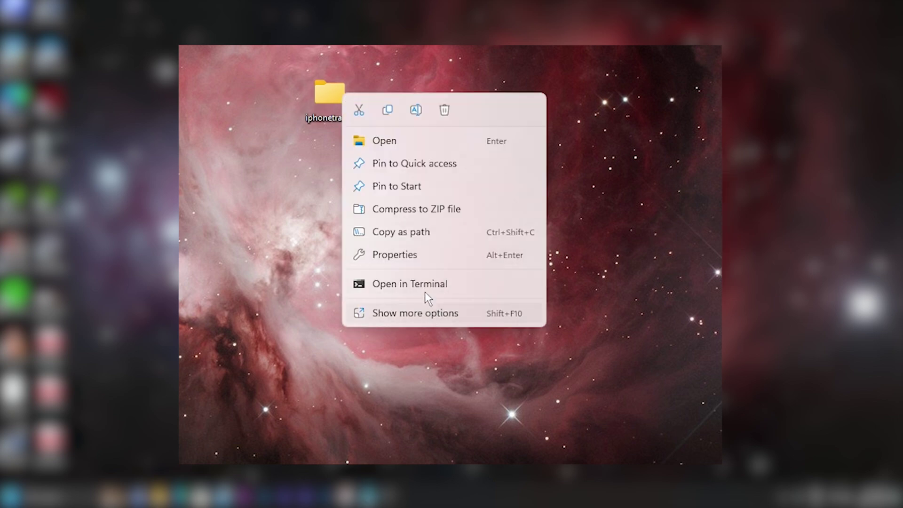
click(422, 261)
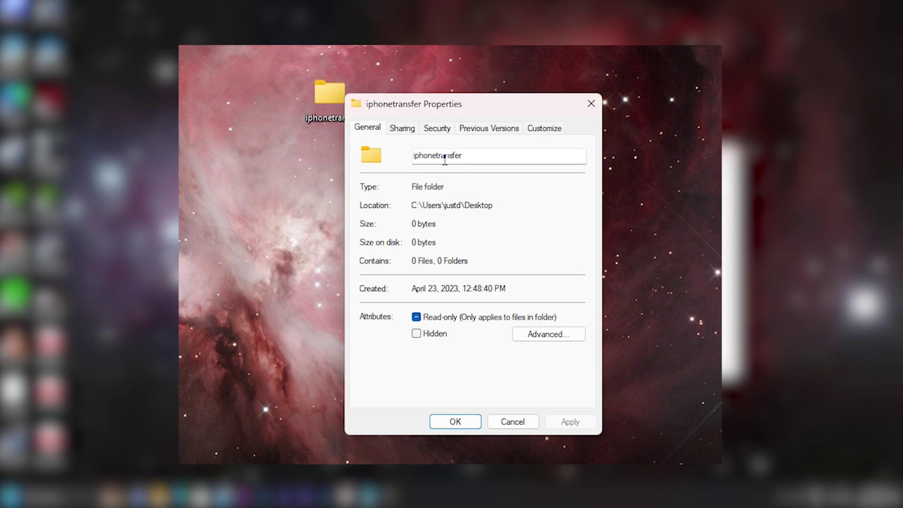
- Share the iphonetransfer folder with the iphonetransfer user at Read/Write permission
click(410, 135)
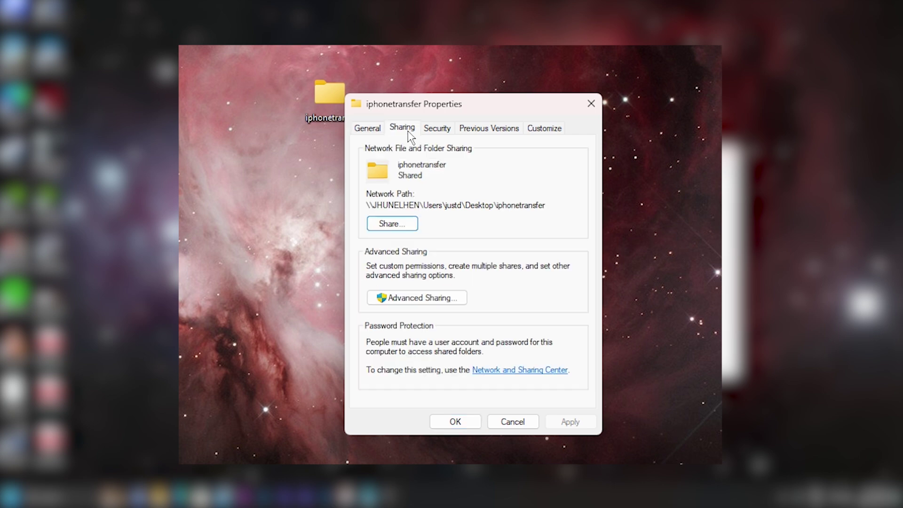
click(412, 226)
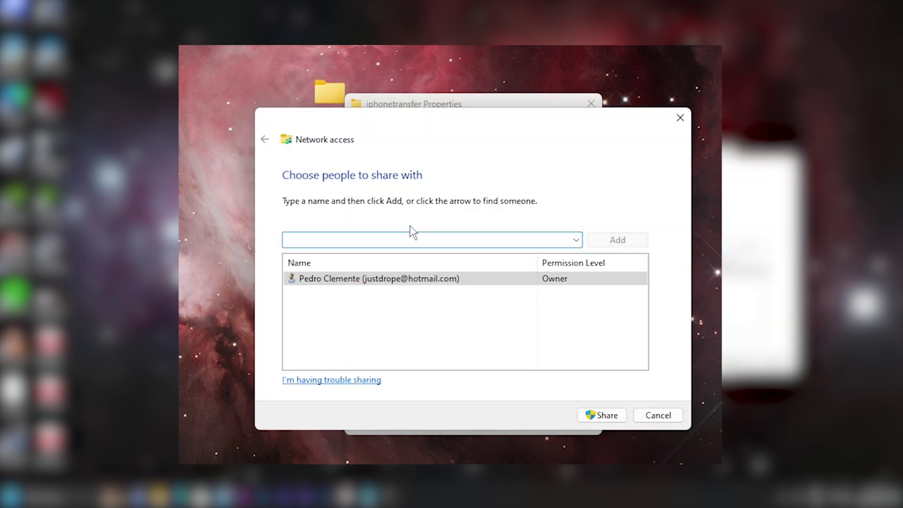
click(577, 240)
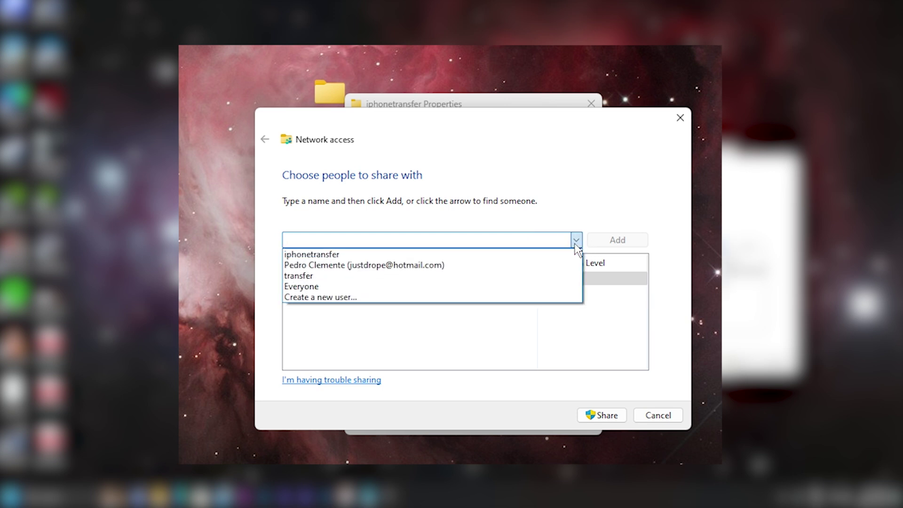
click(361, 255)
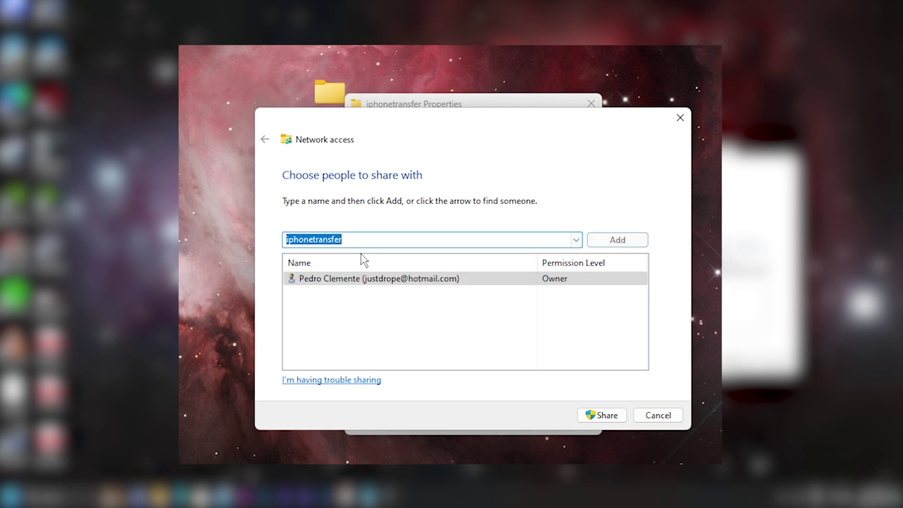
click(636, 236)
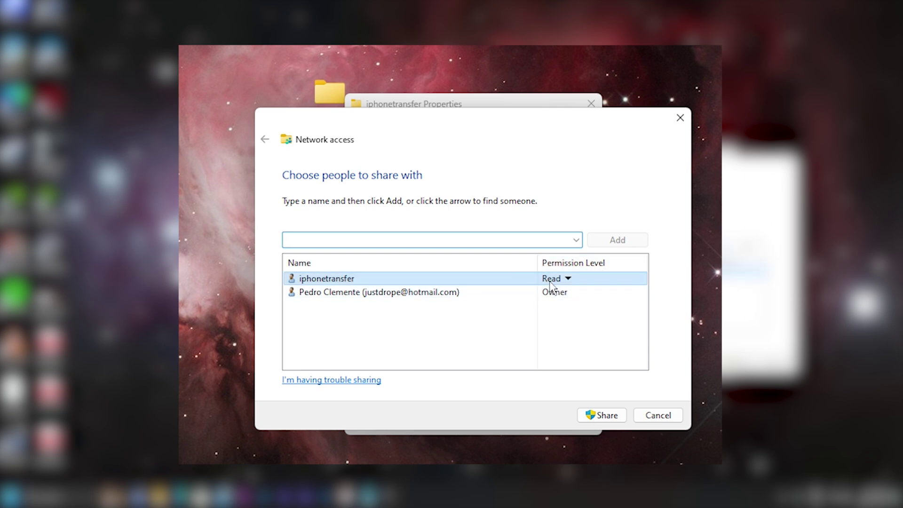
click(568, 279)
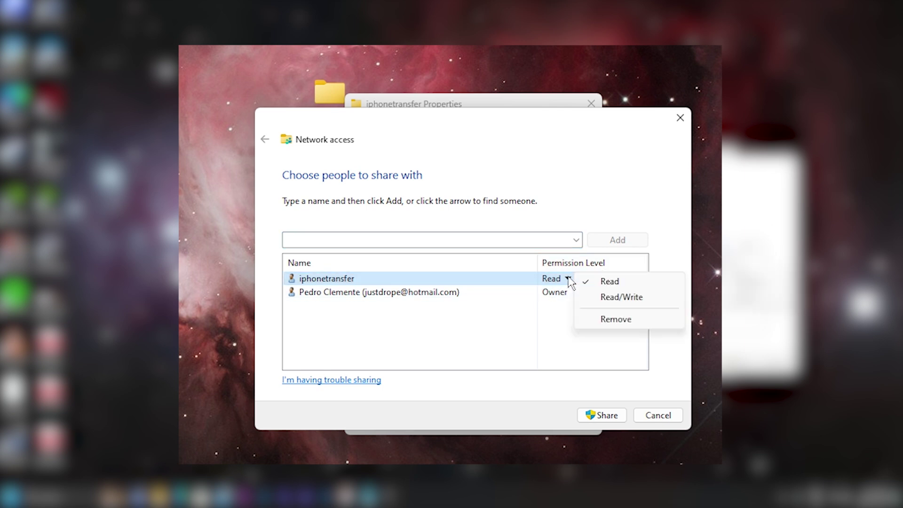
click(632, 299)
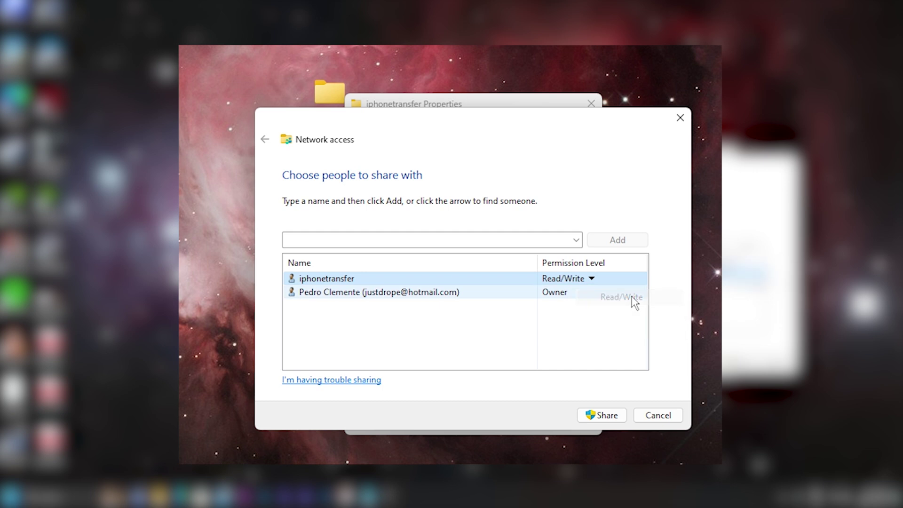
click(605, 415)
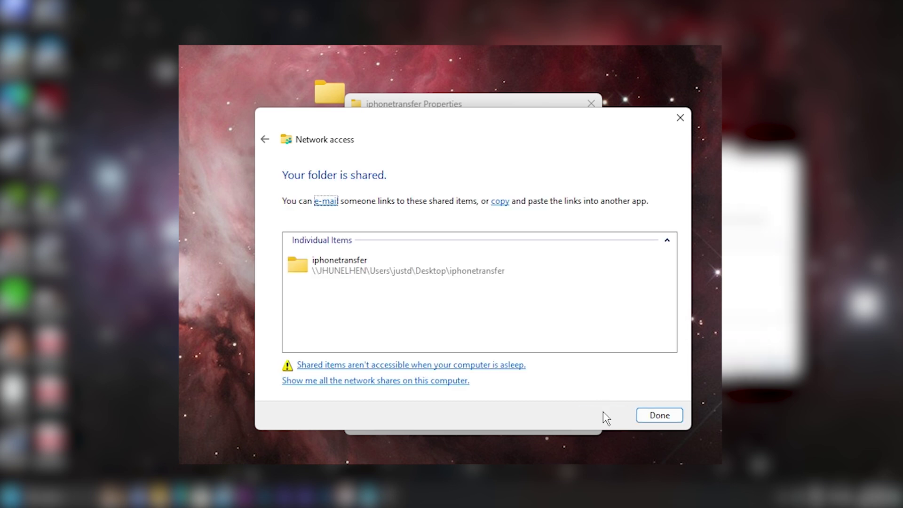
click(659, 415)
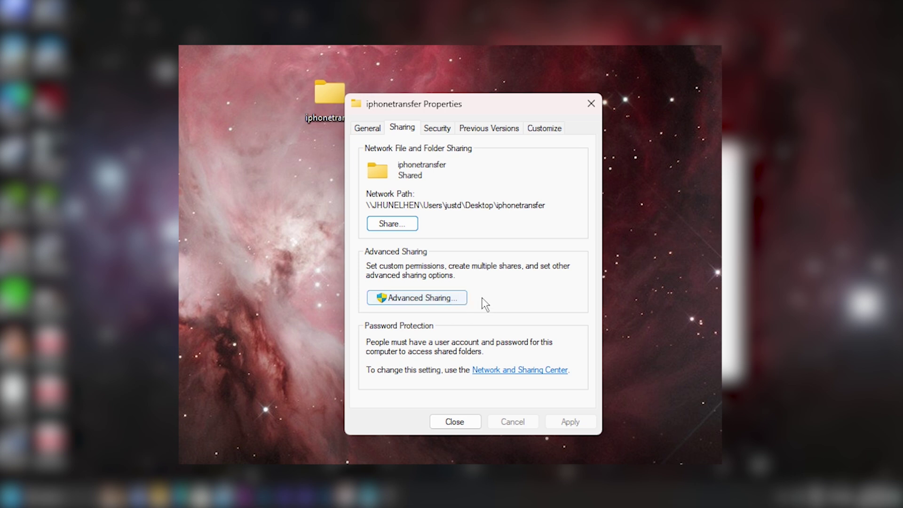
click(452, 303)
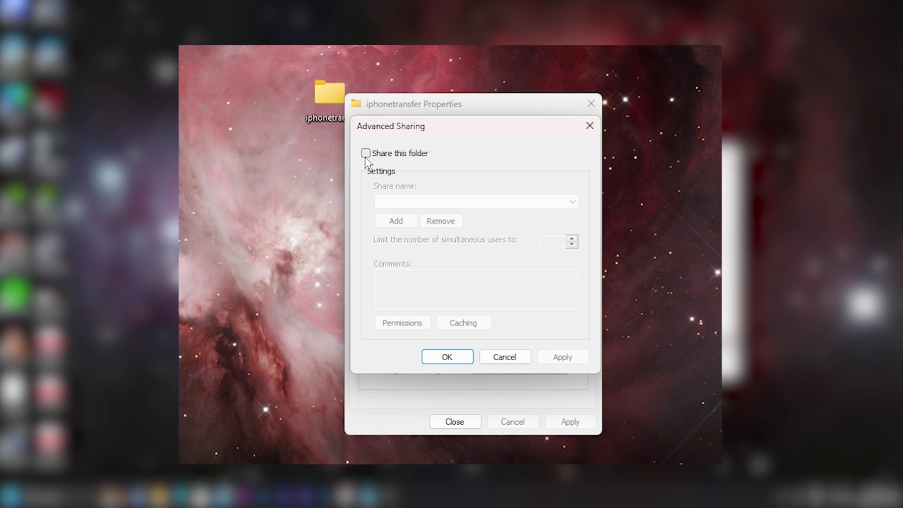
- Enable sharing for the folder and add the iphonetransfer user to its share permissions
click(366, 154)
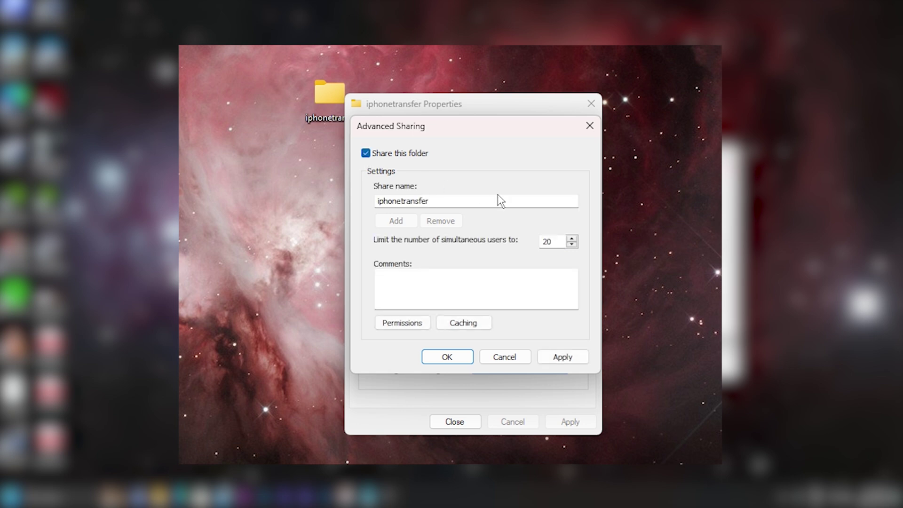
click(416, 325)
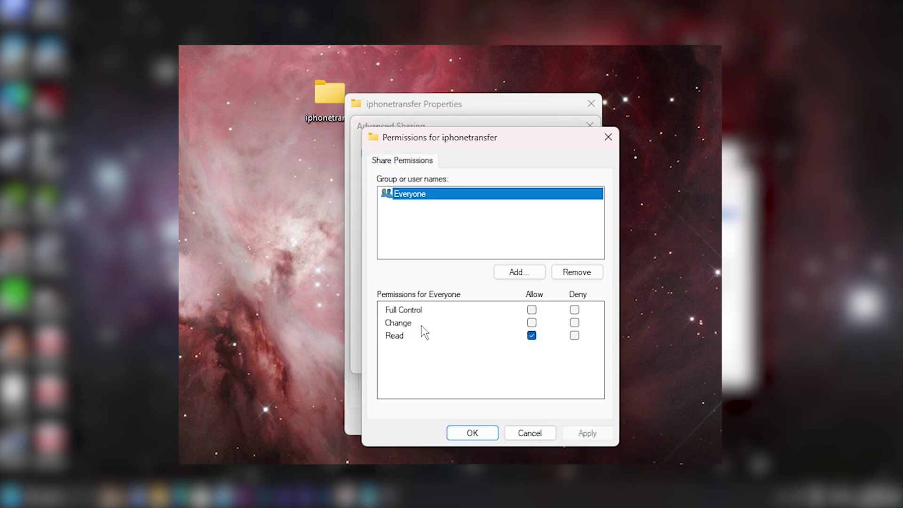
click(537, 276)
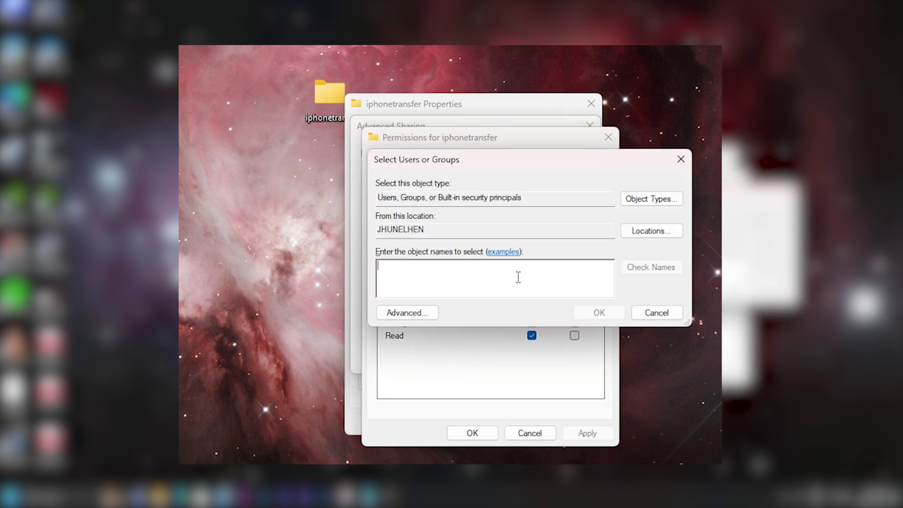
text(iph)
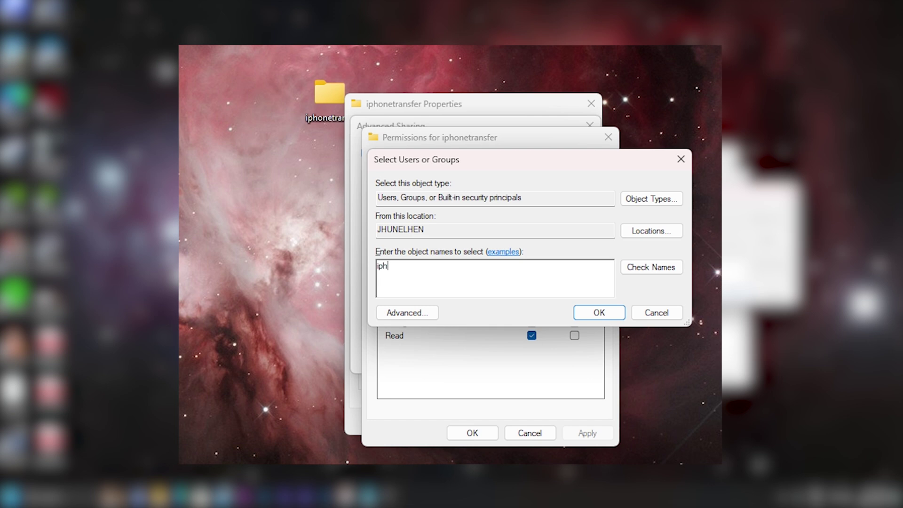
text(oonetransfer)
click(663, 271)
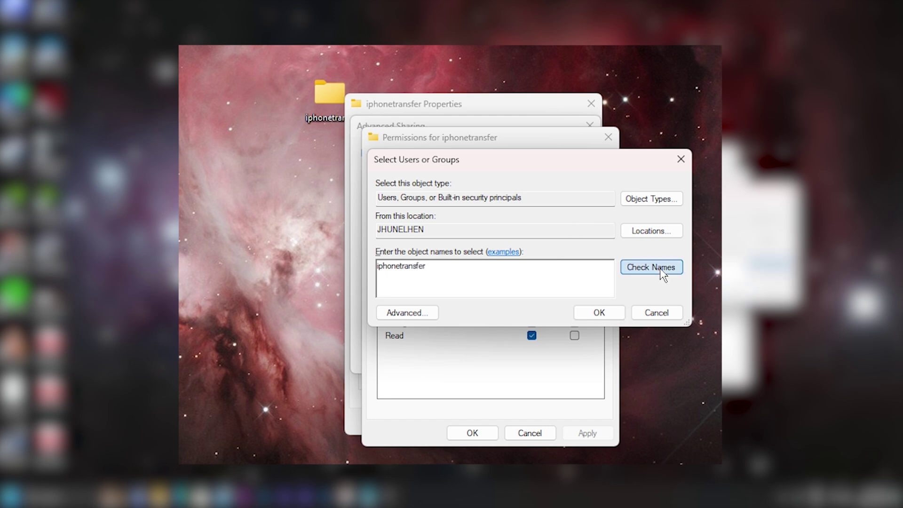
click(611, 313)
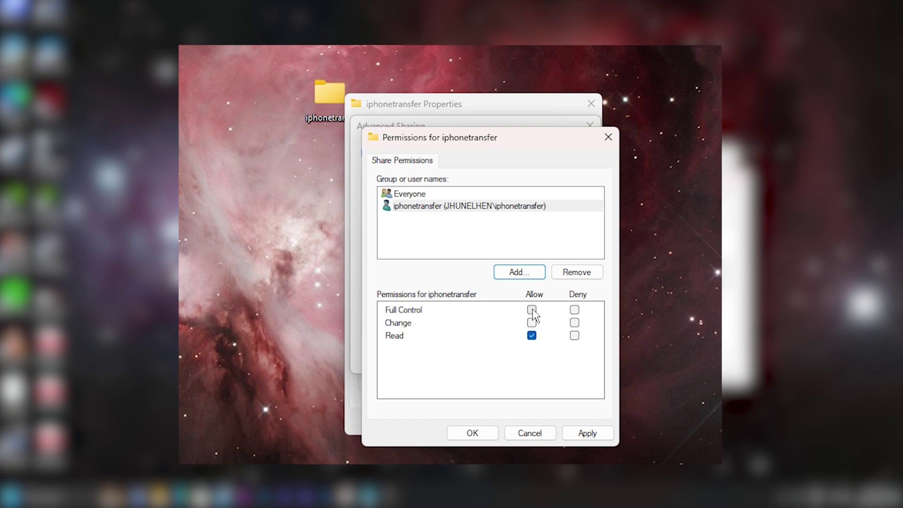
- Allow Full Control for iphonetransfer, apply both dialogs, and close the folder's Properties
click(532, 310)
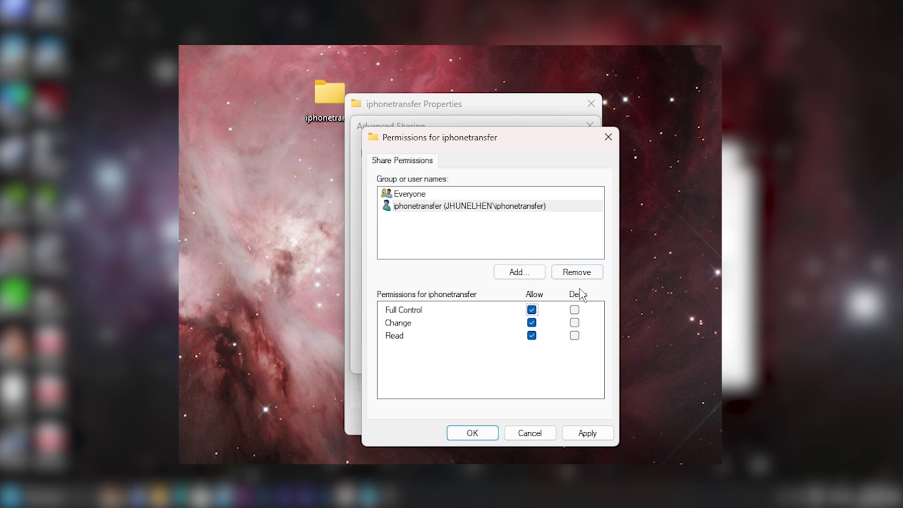
click(590, 434)
click(472, 433)
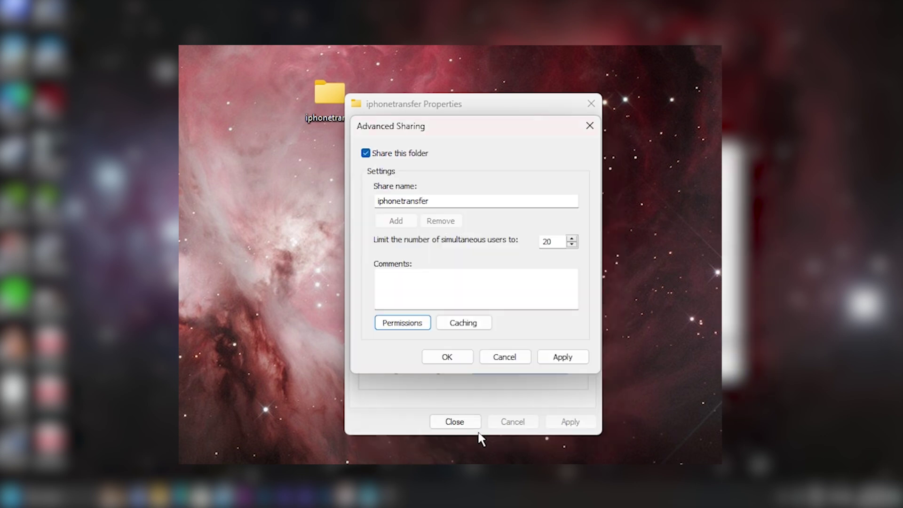
click(574, 362)
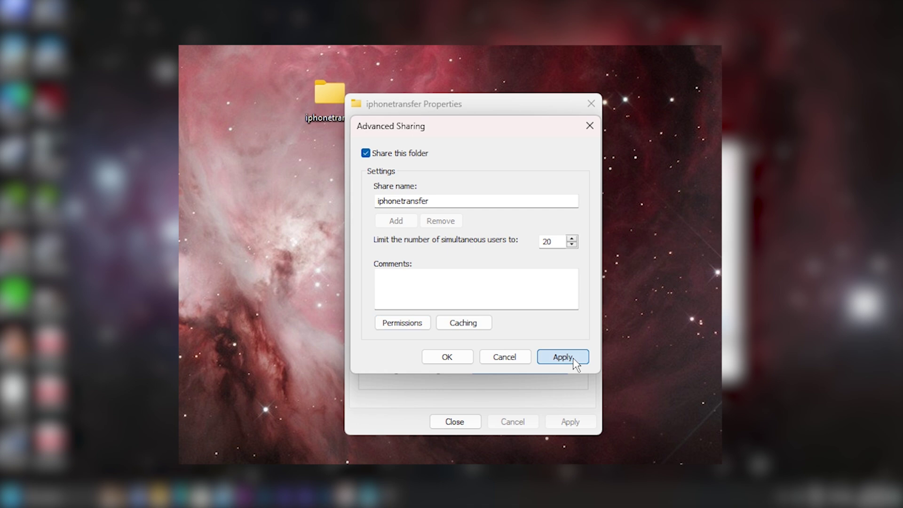
click(448, 358)
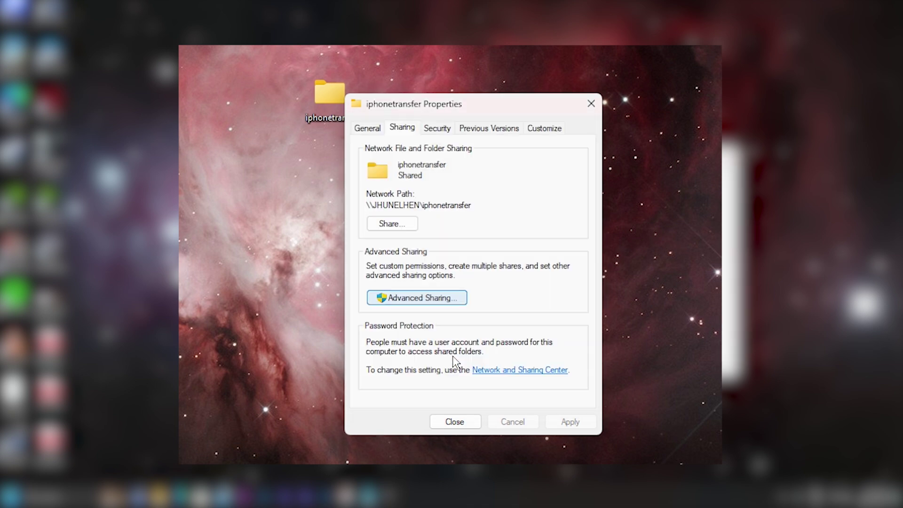
click(464, 421)
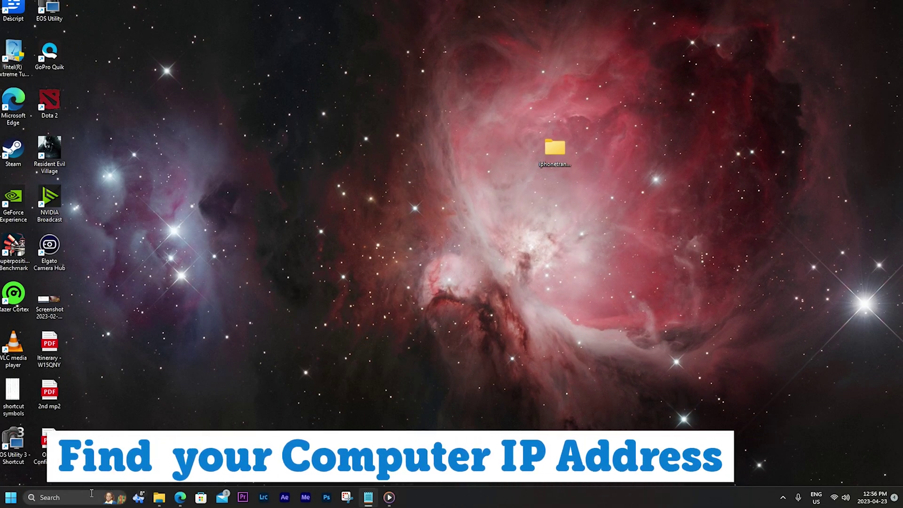
- Launch Command Prompt as administrator and move its window aside
click(90, 494)
text(cmd)
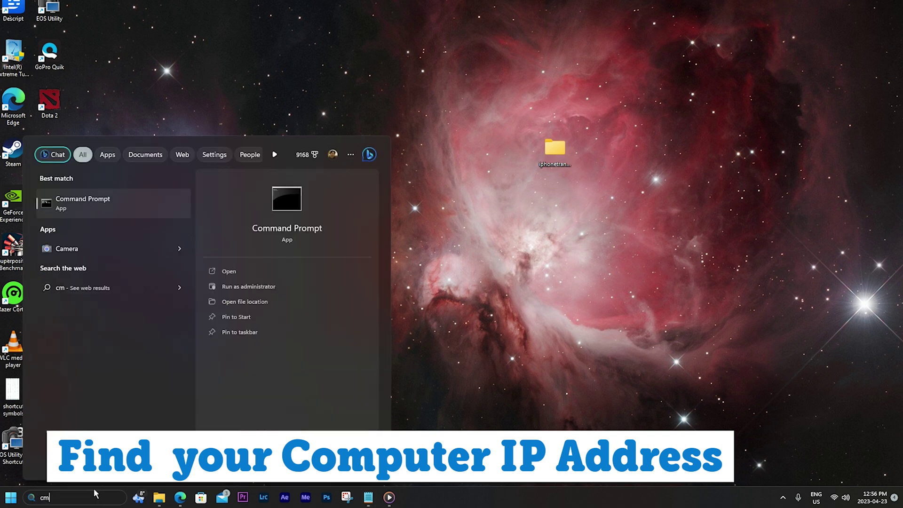
click(249, 286)
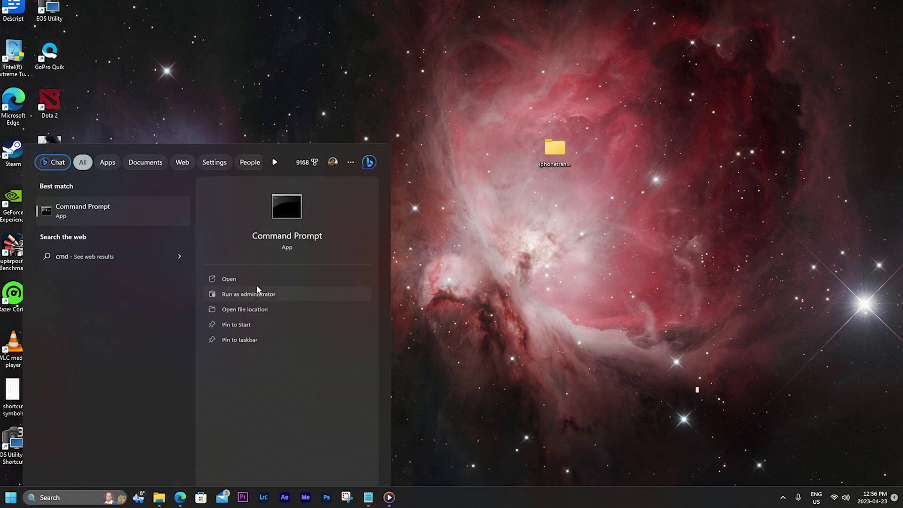
click(501, 292)
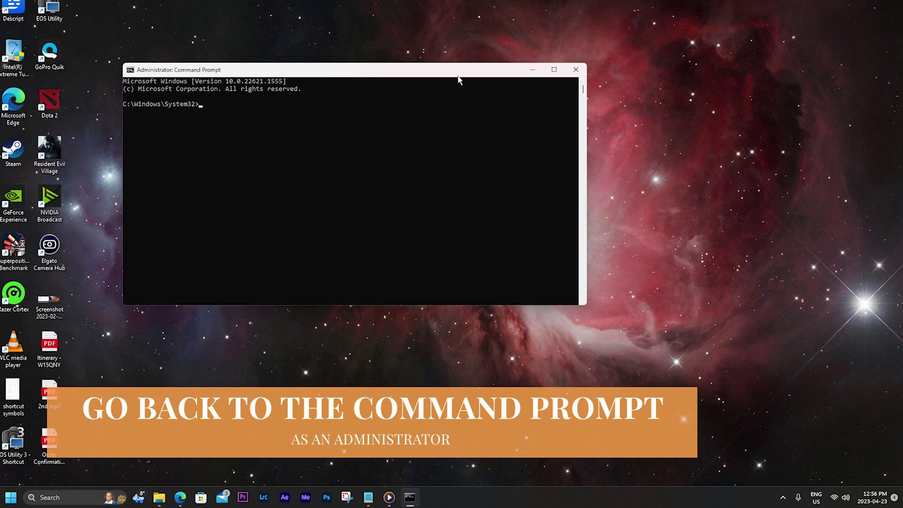
drag(464, 72, 660, 61)
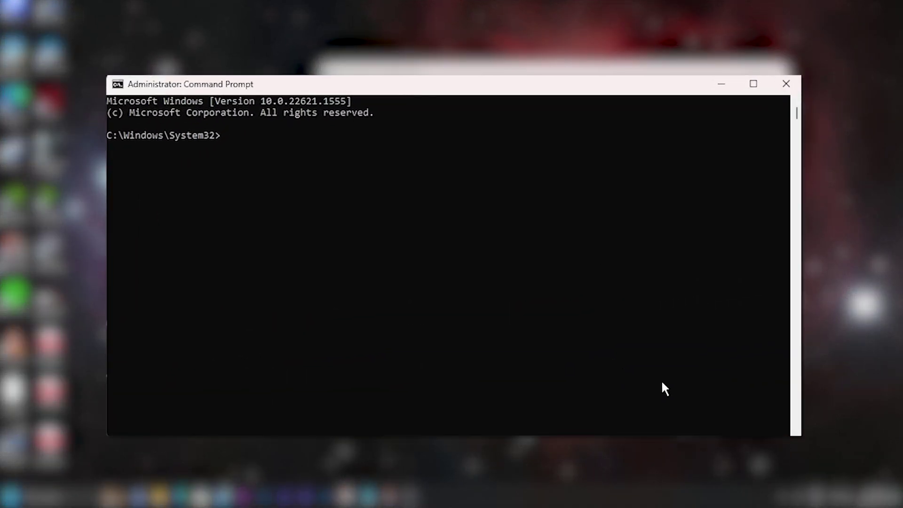
- Run ipconfig | find "IPv4" and select the 192.168.0.190 address
text(ipconfig | fin)
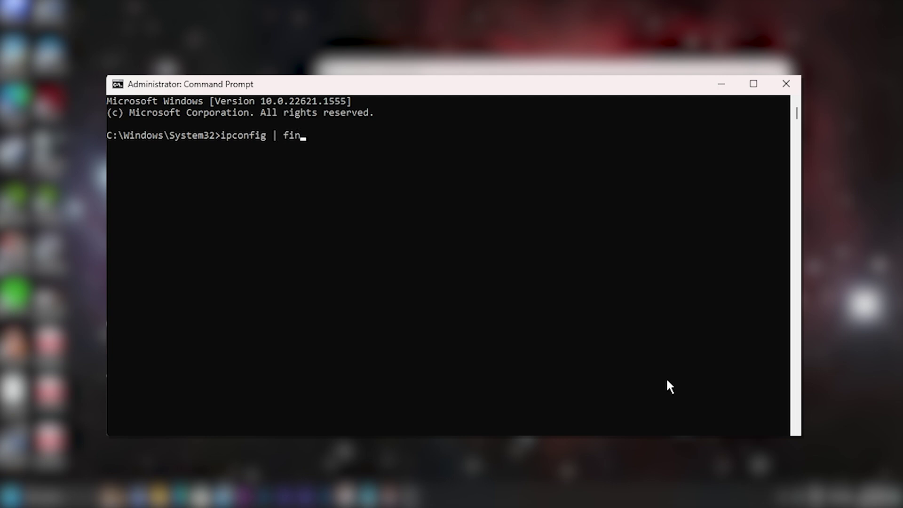
text(d "IPv4)
key(Return)
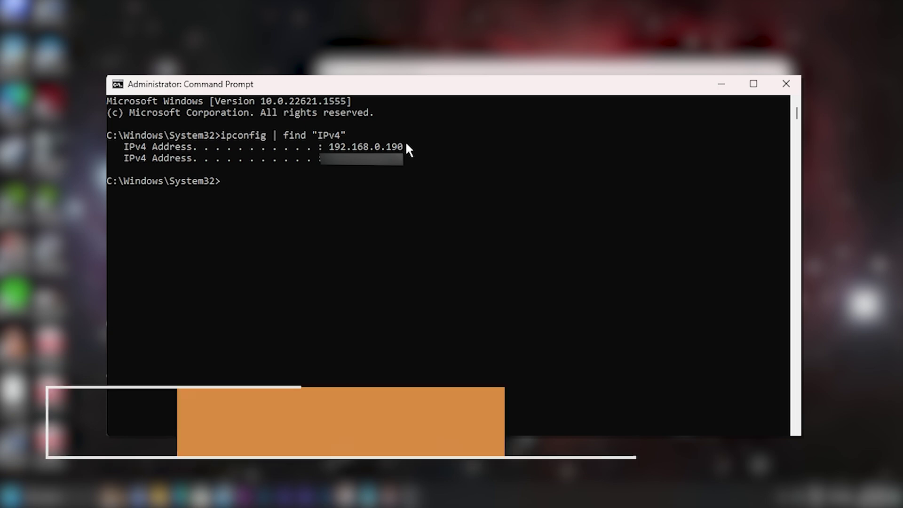
drag(405, 147, 328, 147)
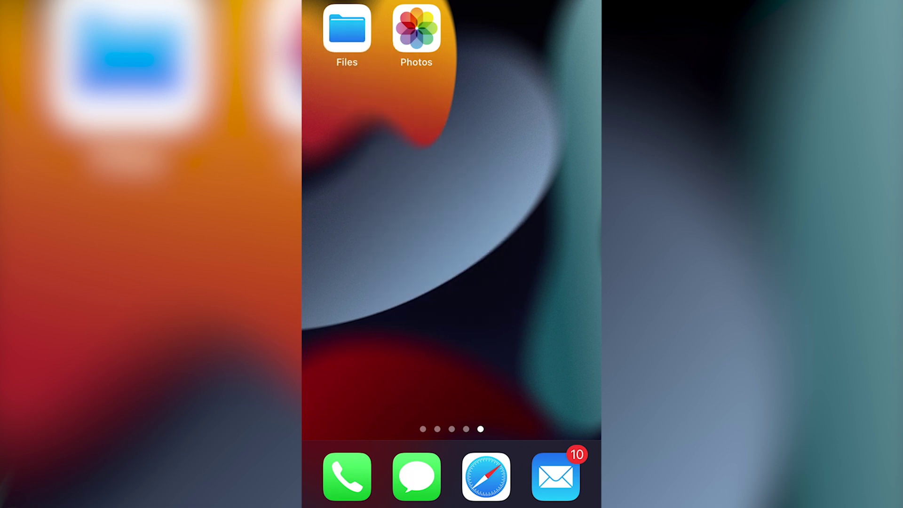
- In Files, use Connect to Server with the address 192.168.0.190
click(346, 28)
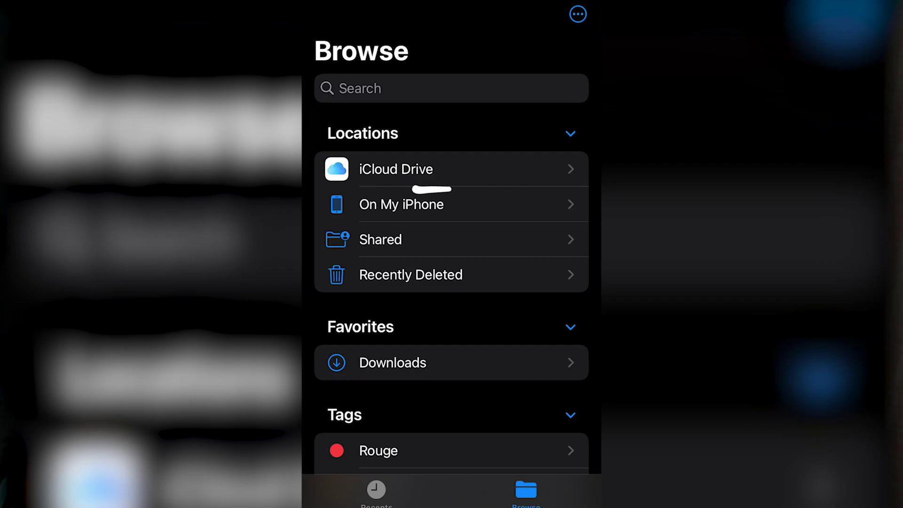
click(578, 14)
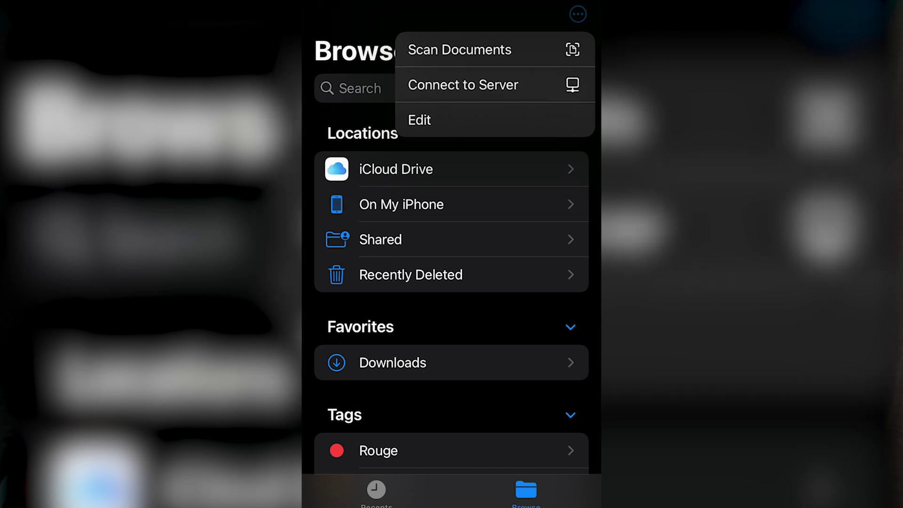
click(463, 85)
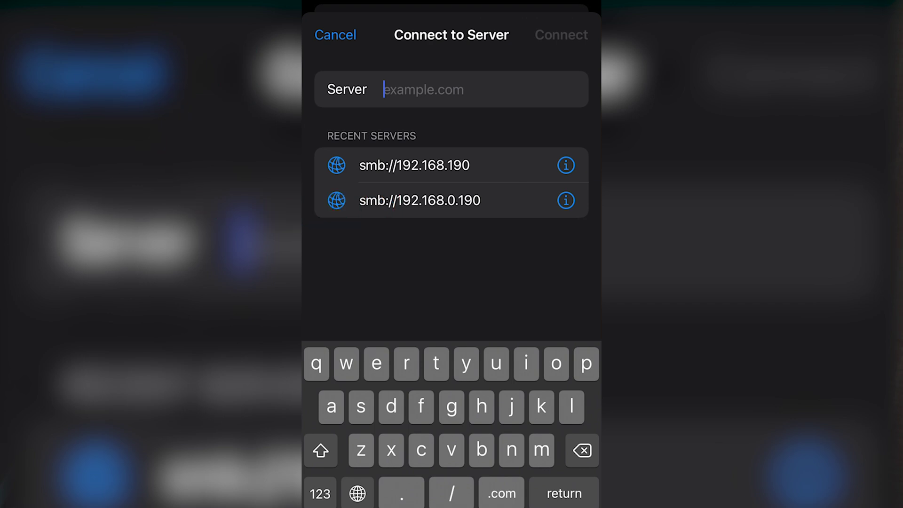
text(192.)
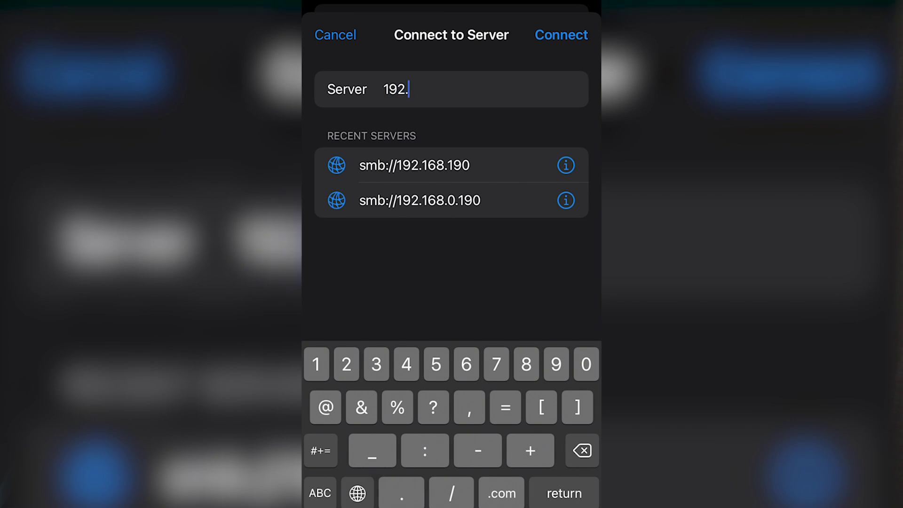
text(168.0.190)
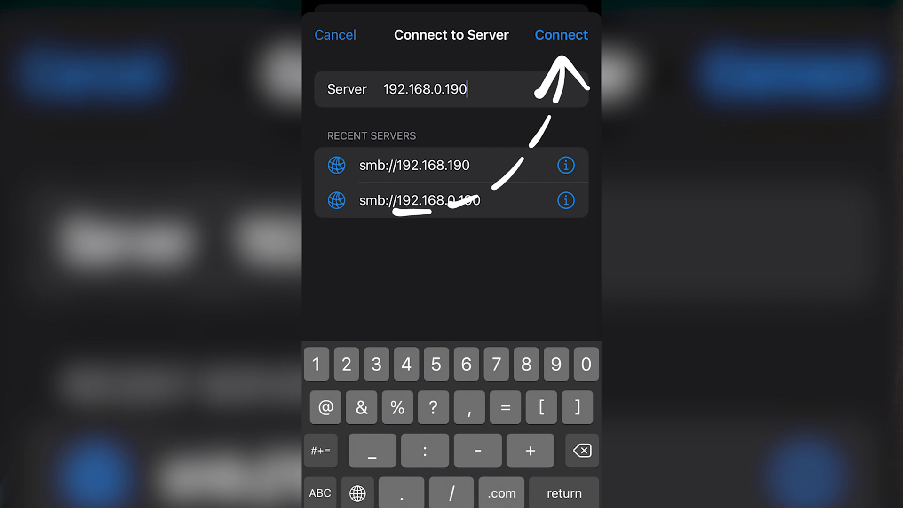
key(Return)
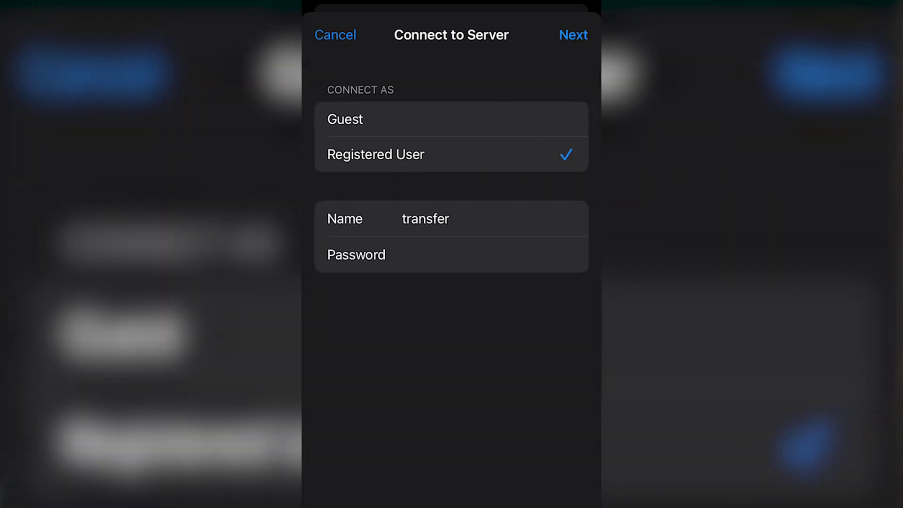
- Sign in as Registered User with the iphonetransfer account name and connect
click(450, 219)
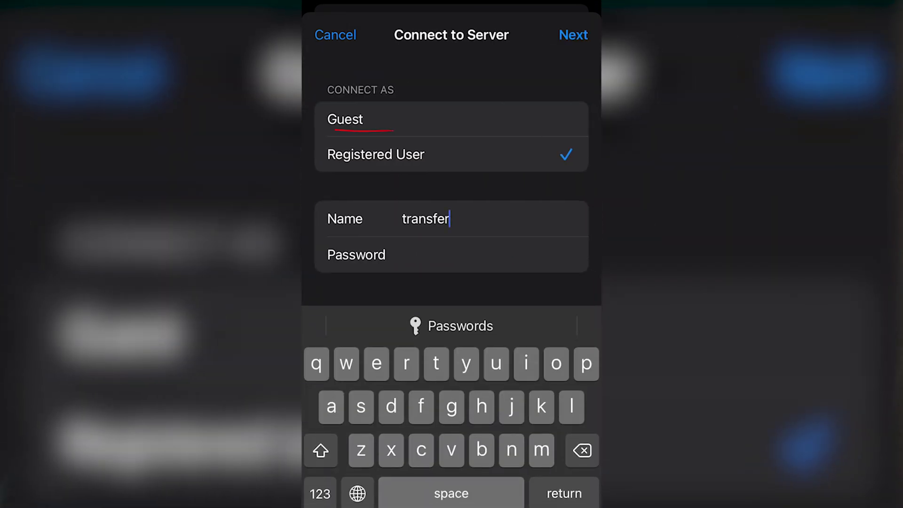
key(BackSpace)
key(BackSpace)
key(BackSpace)
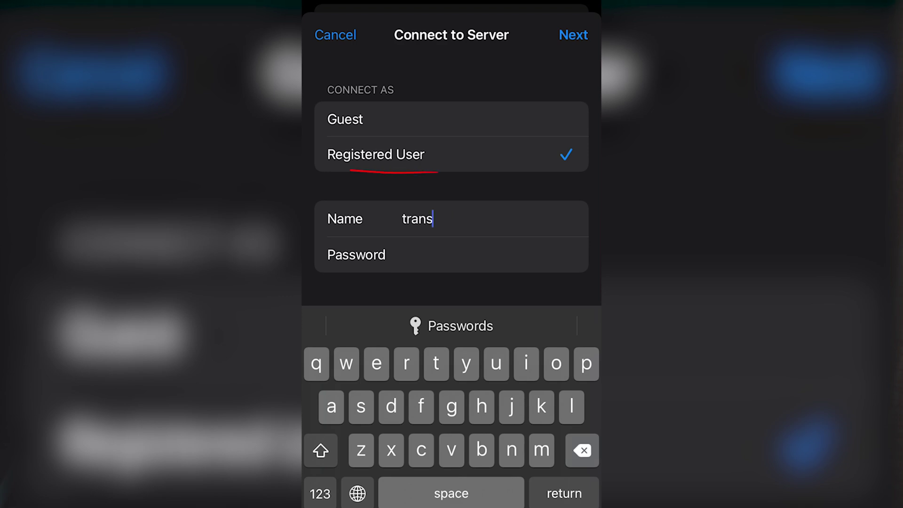
click(344, 119)
click(376, 155)
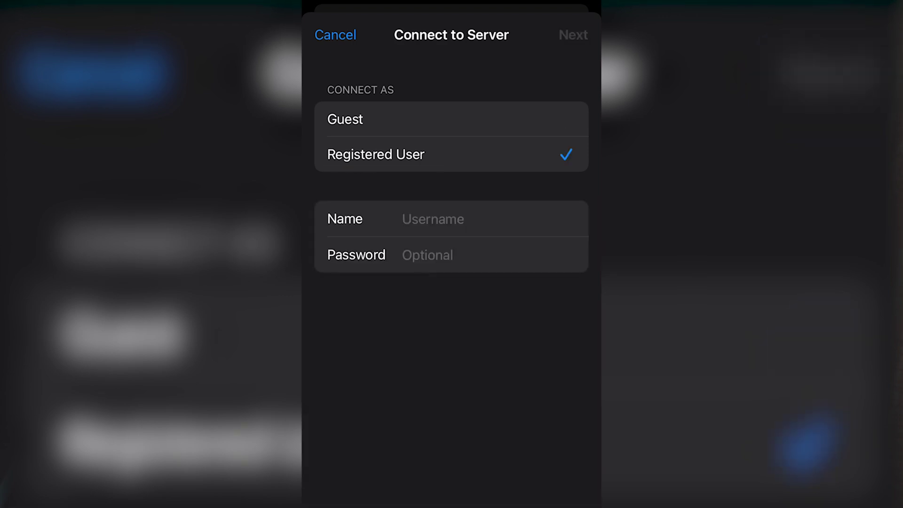
click(414, 219)
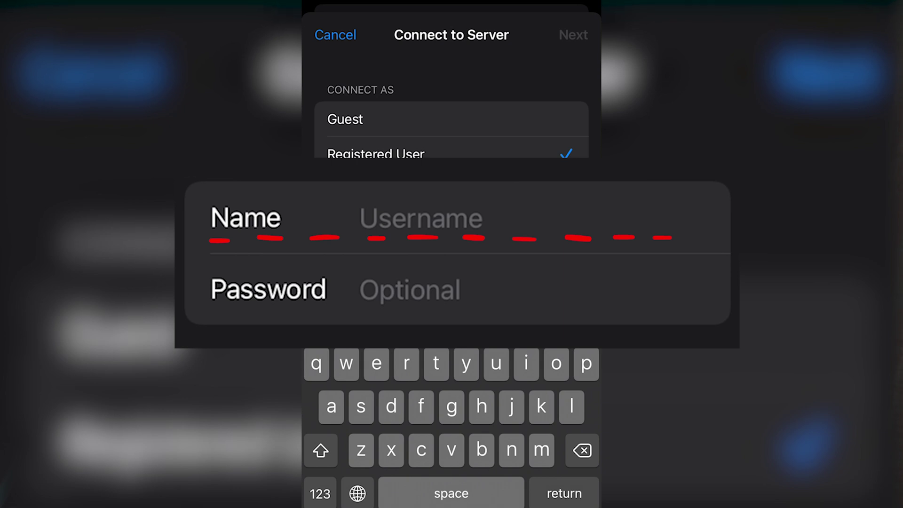
text(iph)
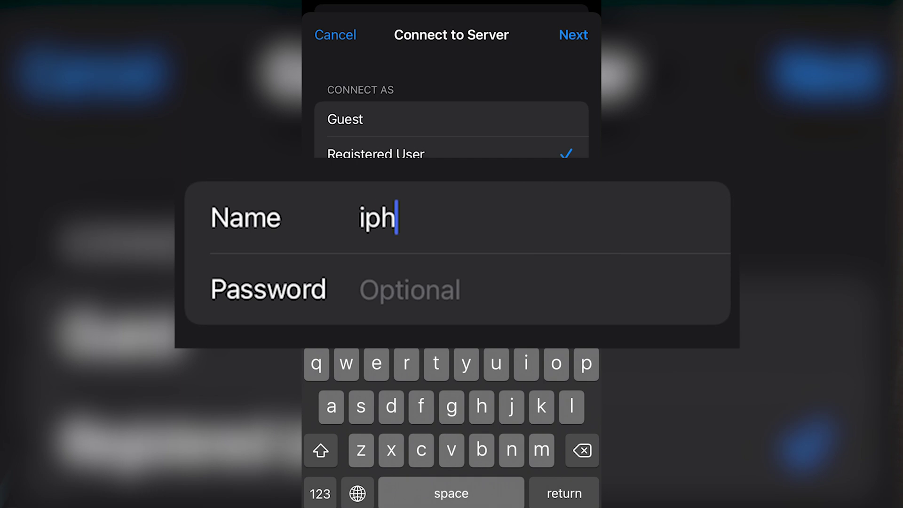
text(onetransfer)
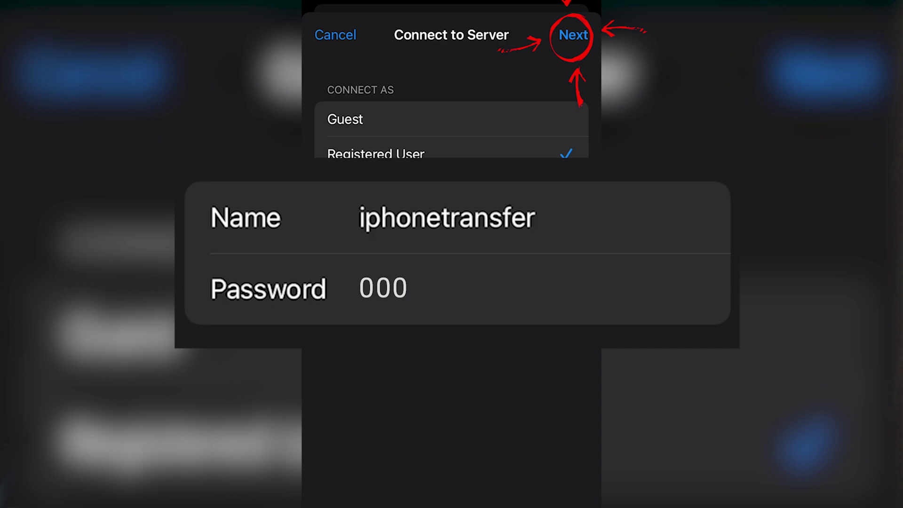
click(572, 35)
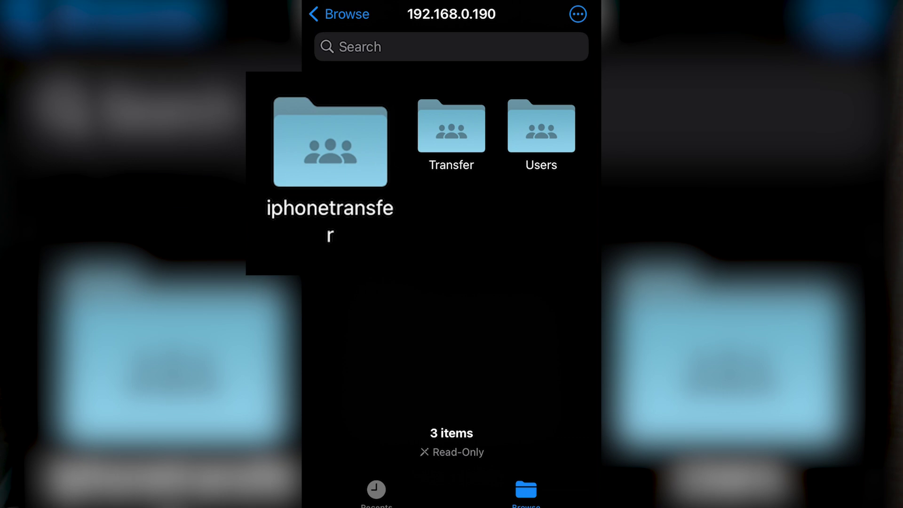
- Open the iphonetransfer share, confirm it holds 0 items, and go back
click(362, 126)
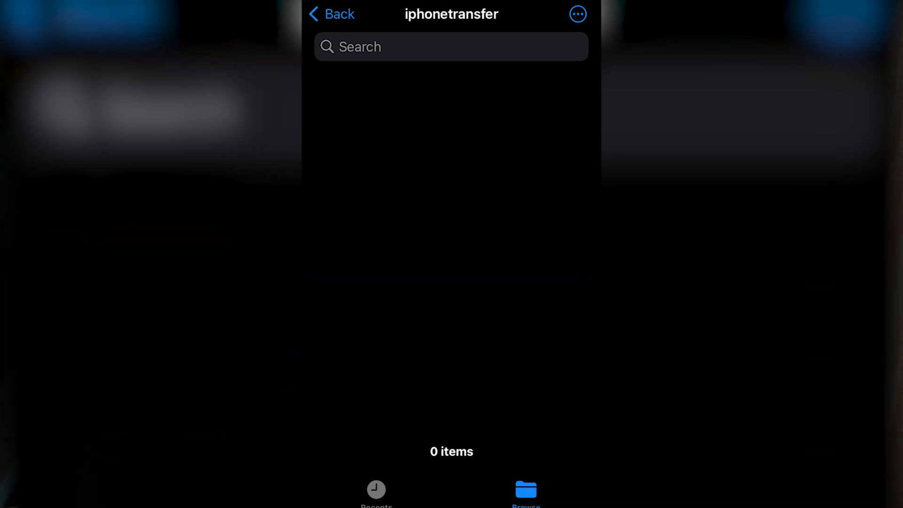
click(331, 13)
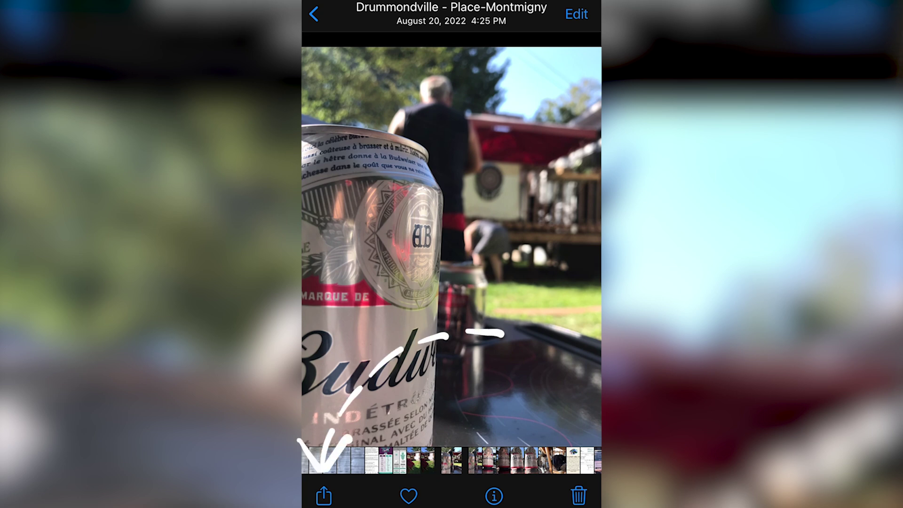
- Select two photos and Save to Files into iphonetransfer on 192.168.0.190
click(324, 495)
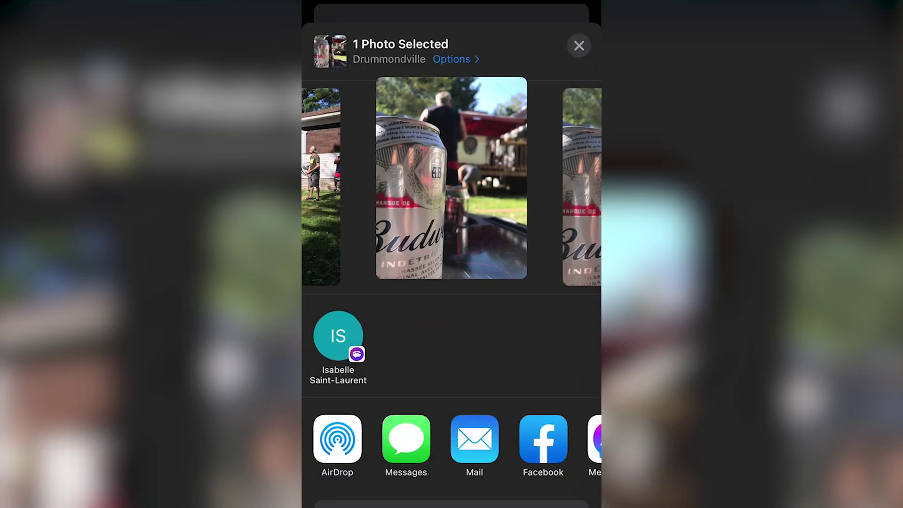
click(350, 256)
scroll(451, 282, down, 10)
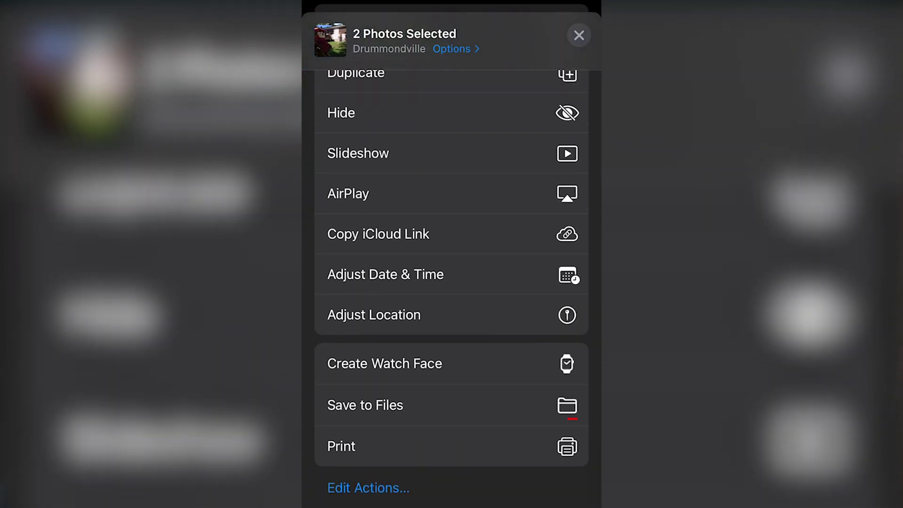
click(365, 405)
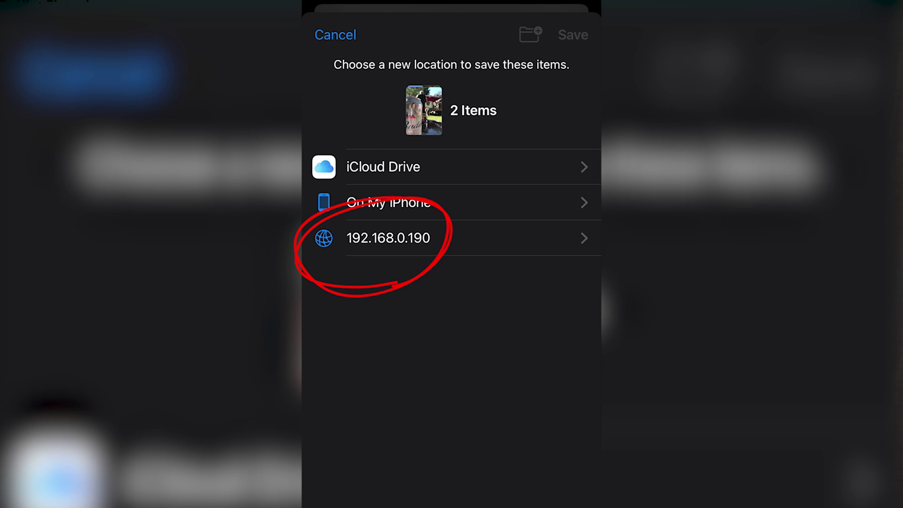
click(389, 238)
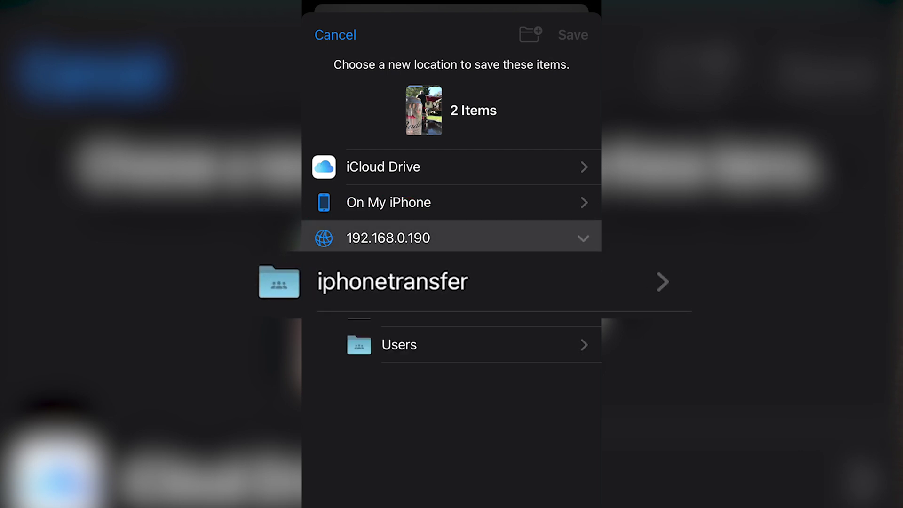
click(426, 274)
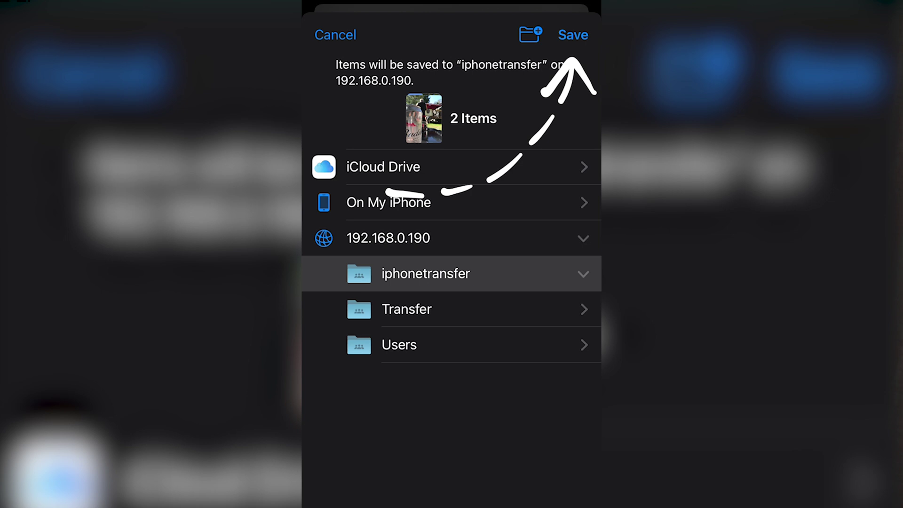
click(572, 35)
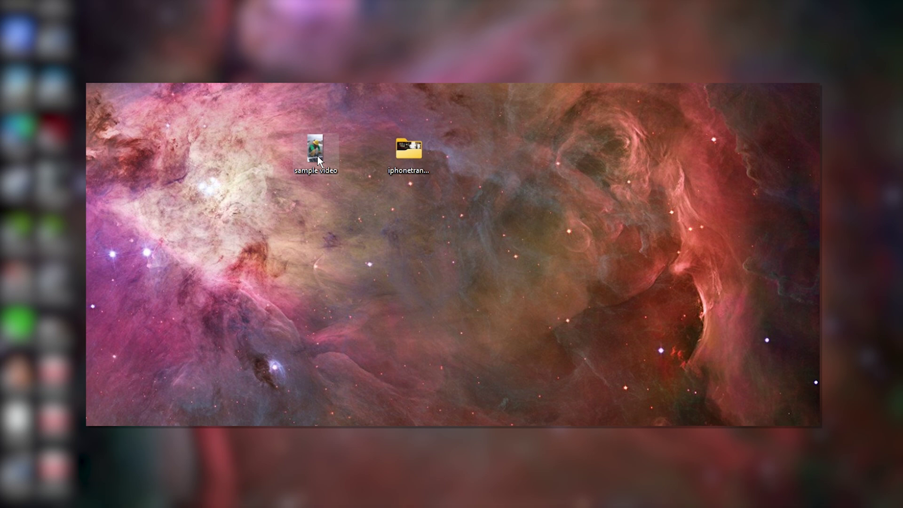
- Drag the sample video into the desktop iphonetransfer folder and open the folder
drag(318, 155, 409, 155)
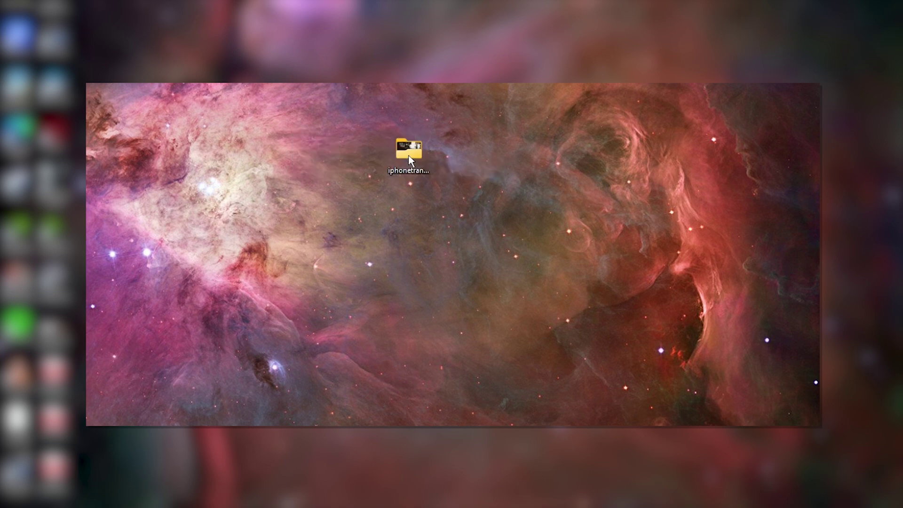
double_click(408, 152)
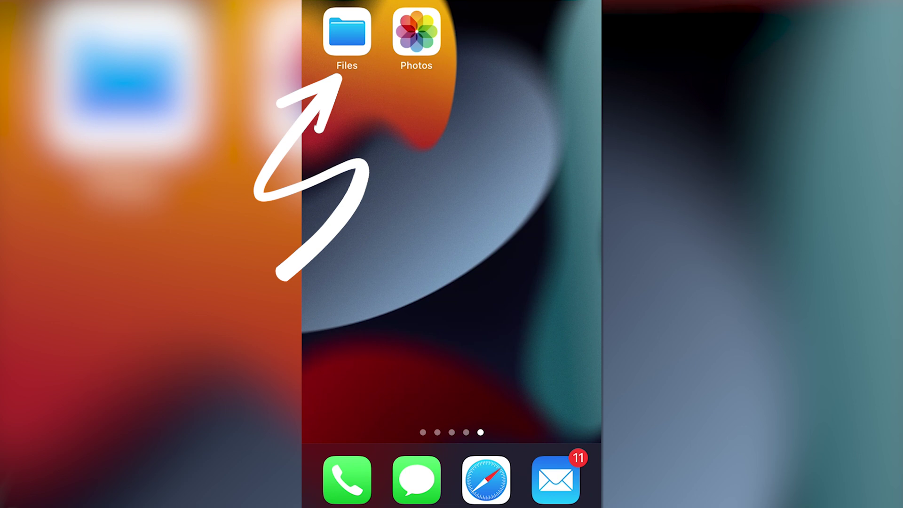
- In Files, go to the shared server 192.168.0.190 and open its iphonetransfer folder to reach the sample video
click(347, 32)
scroll(452, 263, down, 3)
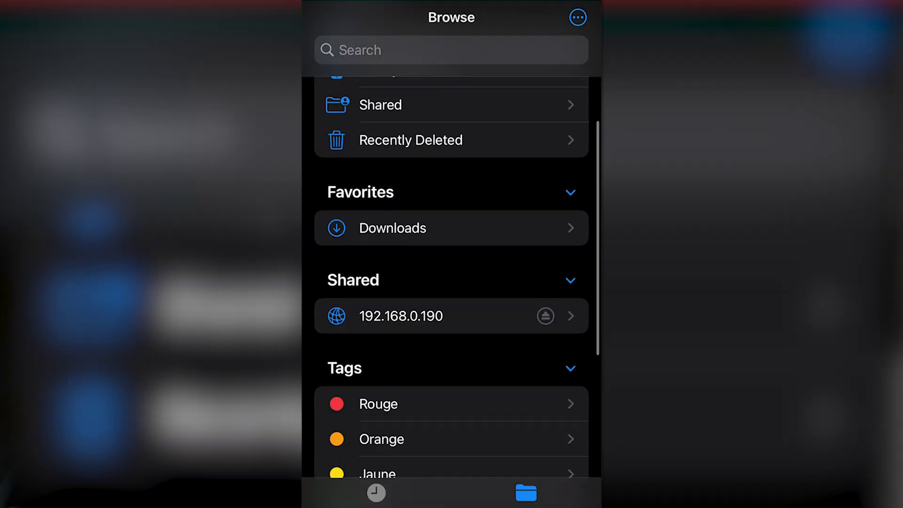
scroll(452, 264, up, 3)
scroll(451, 263, down, 3)
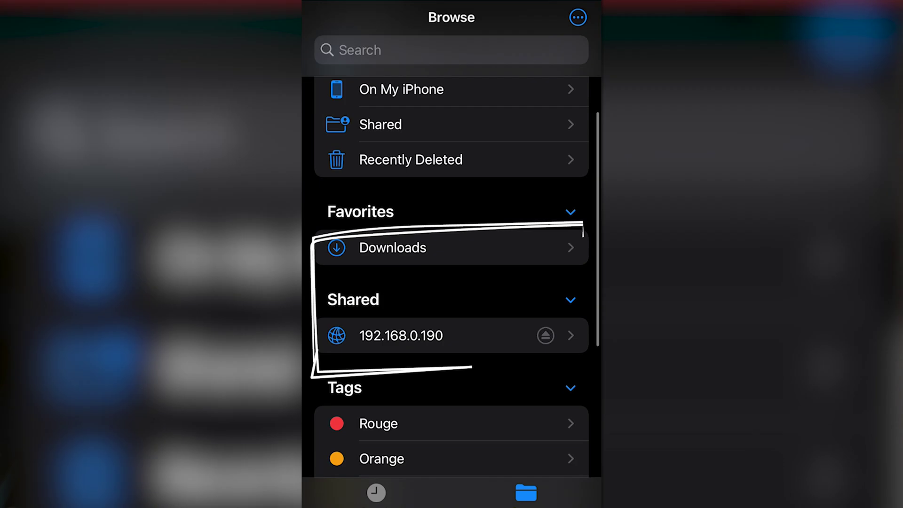
click(401, 302)
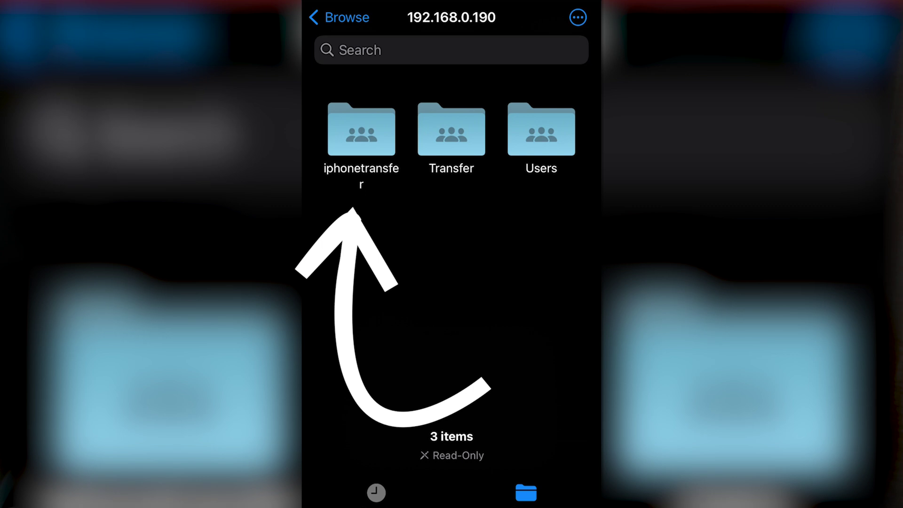
click(362, 131)
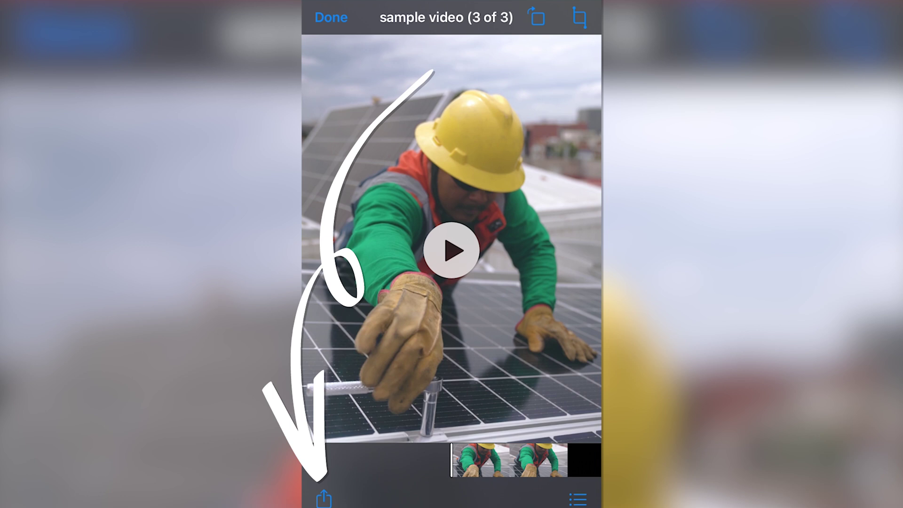
- Save the sample video to the photo library and confirm it appears in Photos' Recents album
click(324, 498)
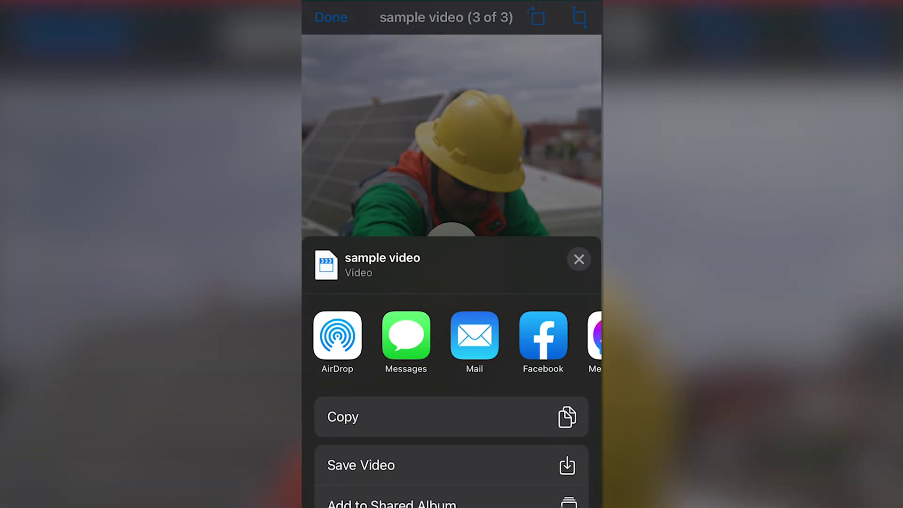
scroll(452, 353, down, 5)
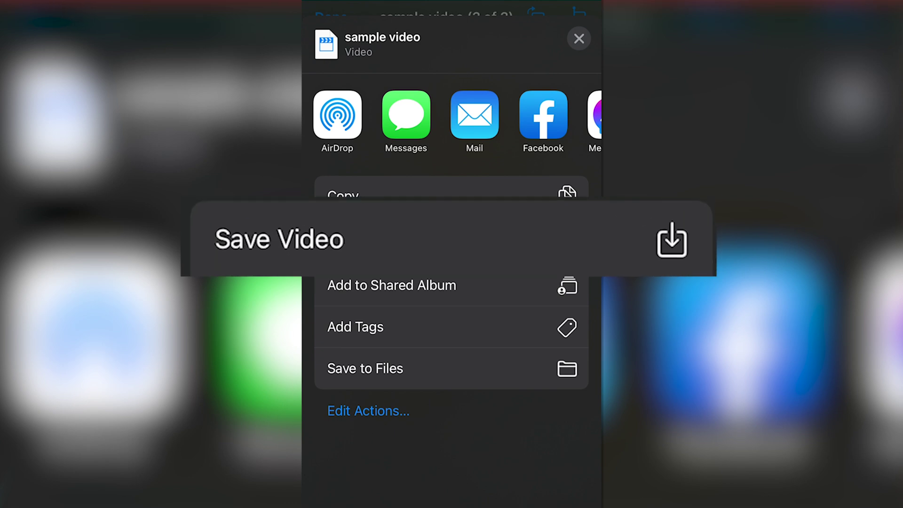
click(367, 244)
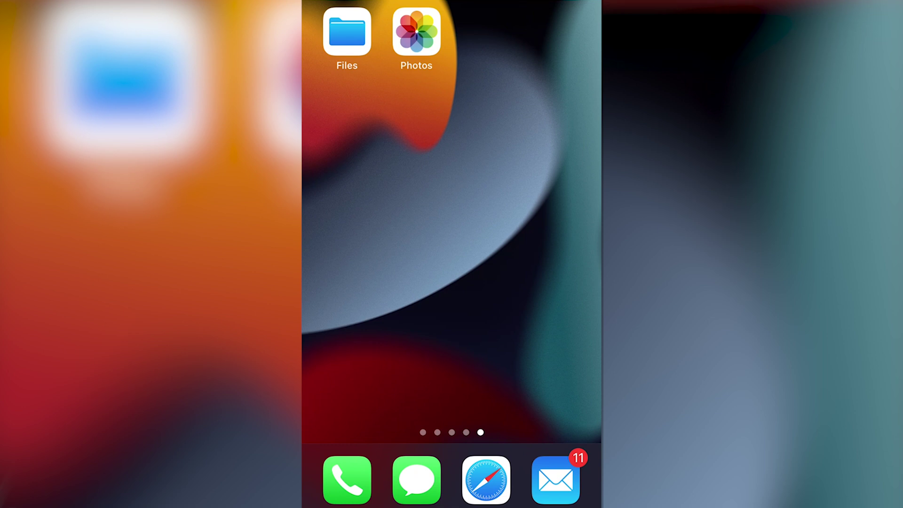
click(417, 32)
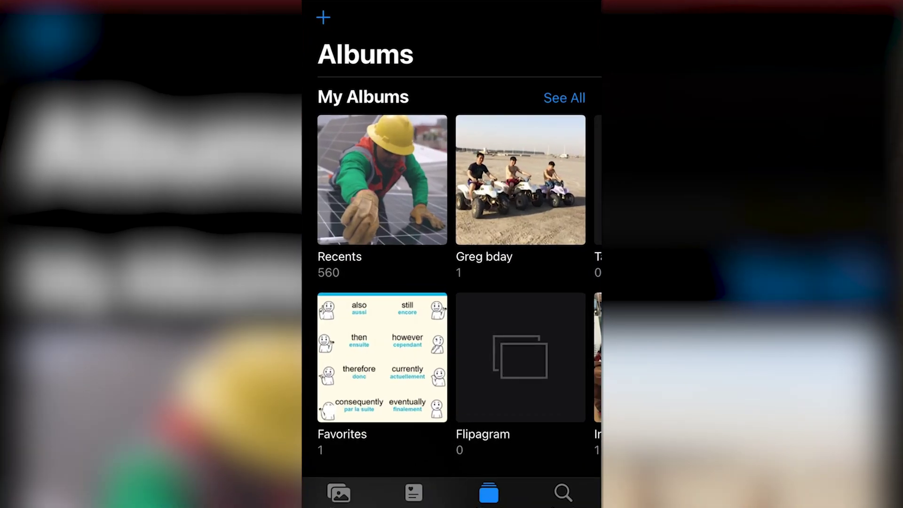
click(382, 180)
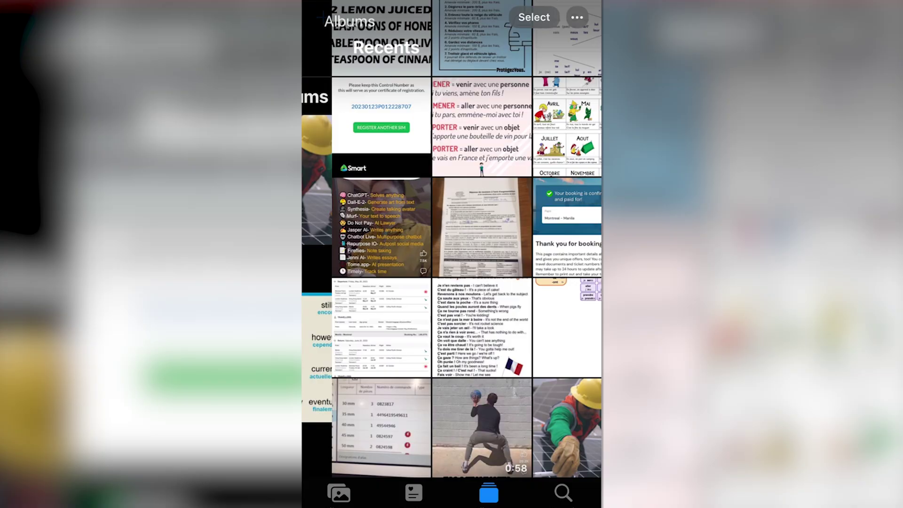